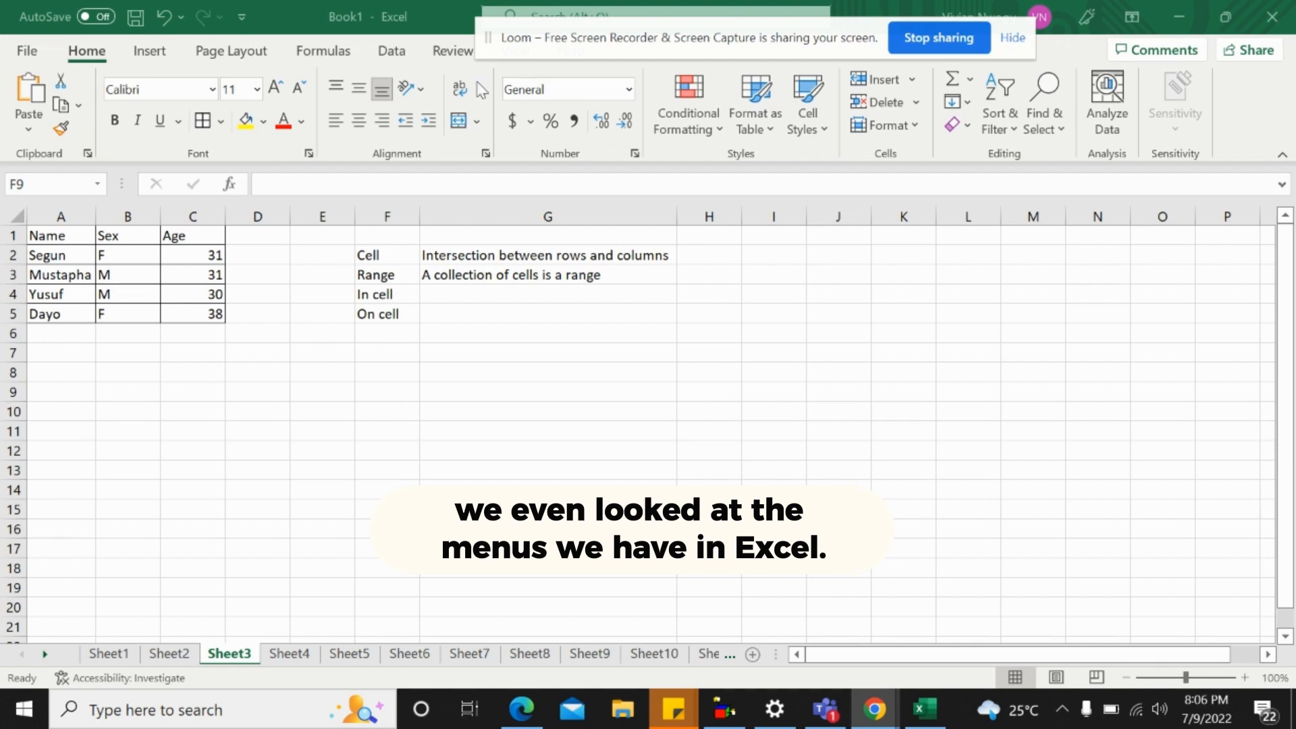
# Browse the Planners and Trackers category of templates for a new workbook
pyautogui.click(1010, 40)
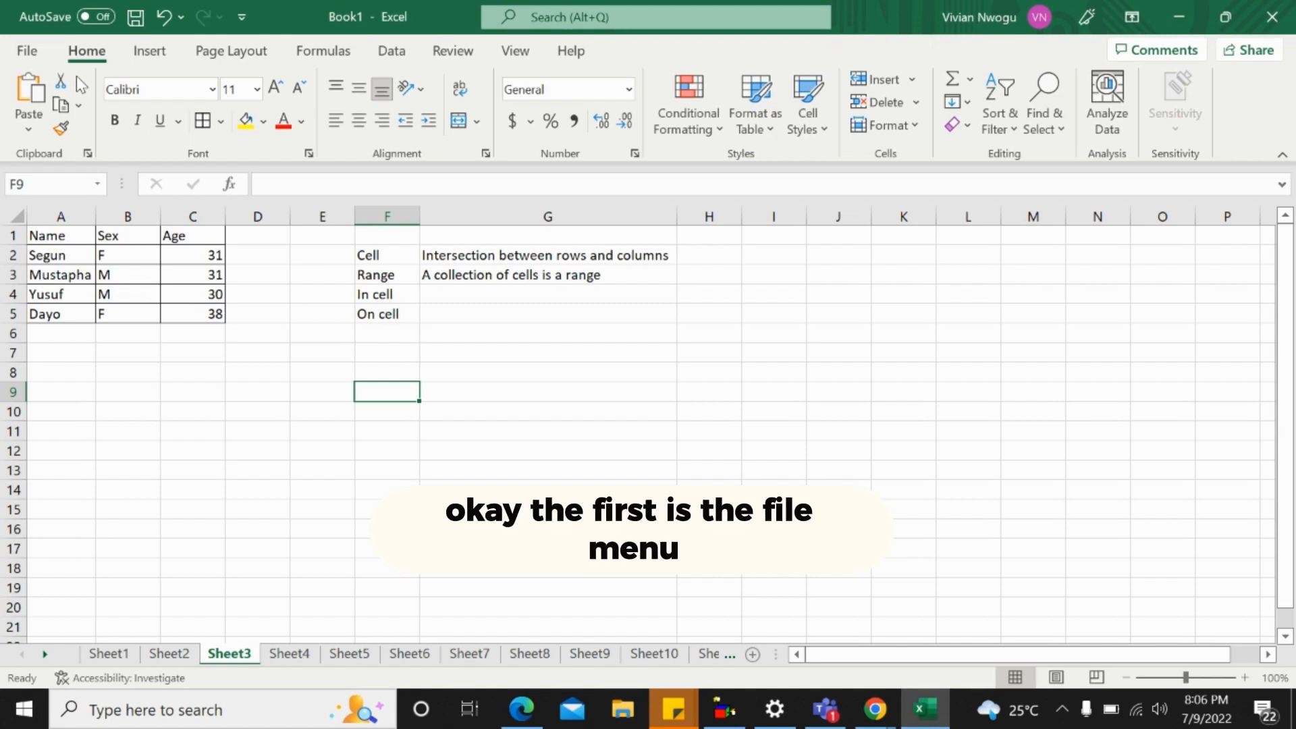
pyautogui.click(33, 54)
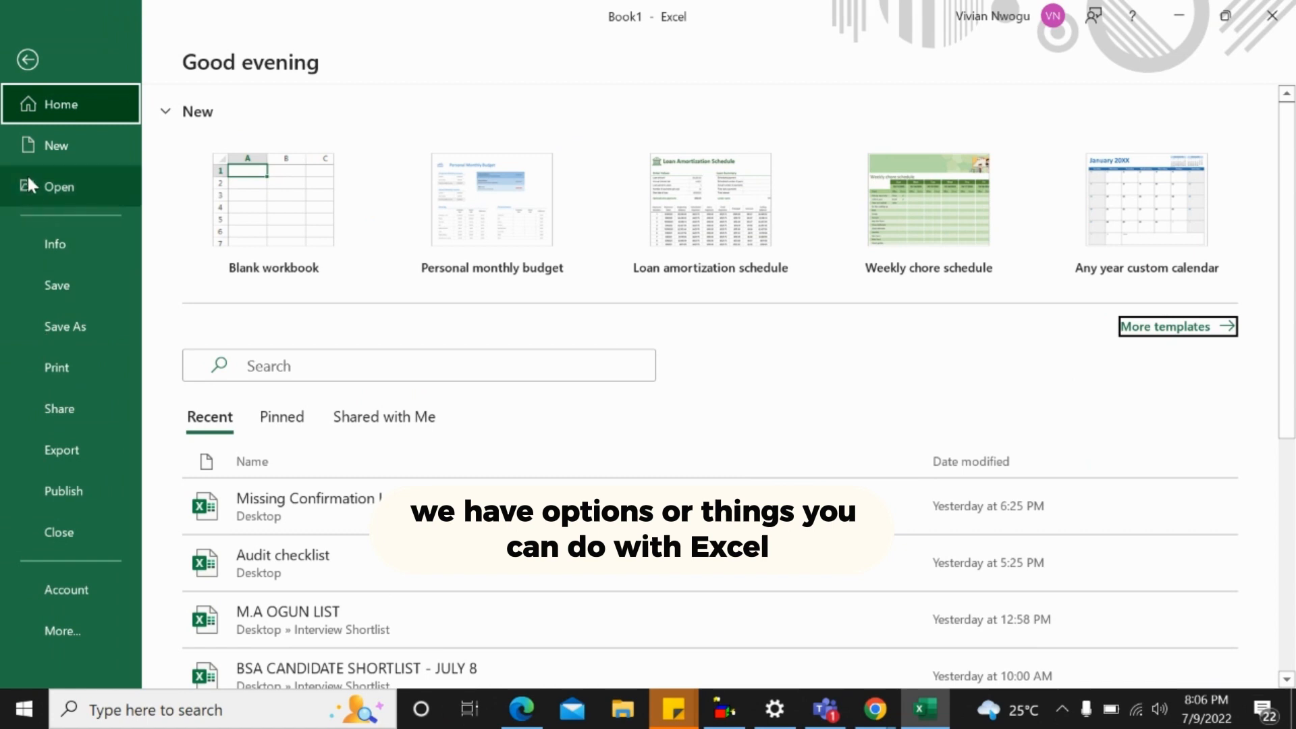
pyautogui.click(34, 154)
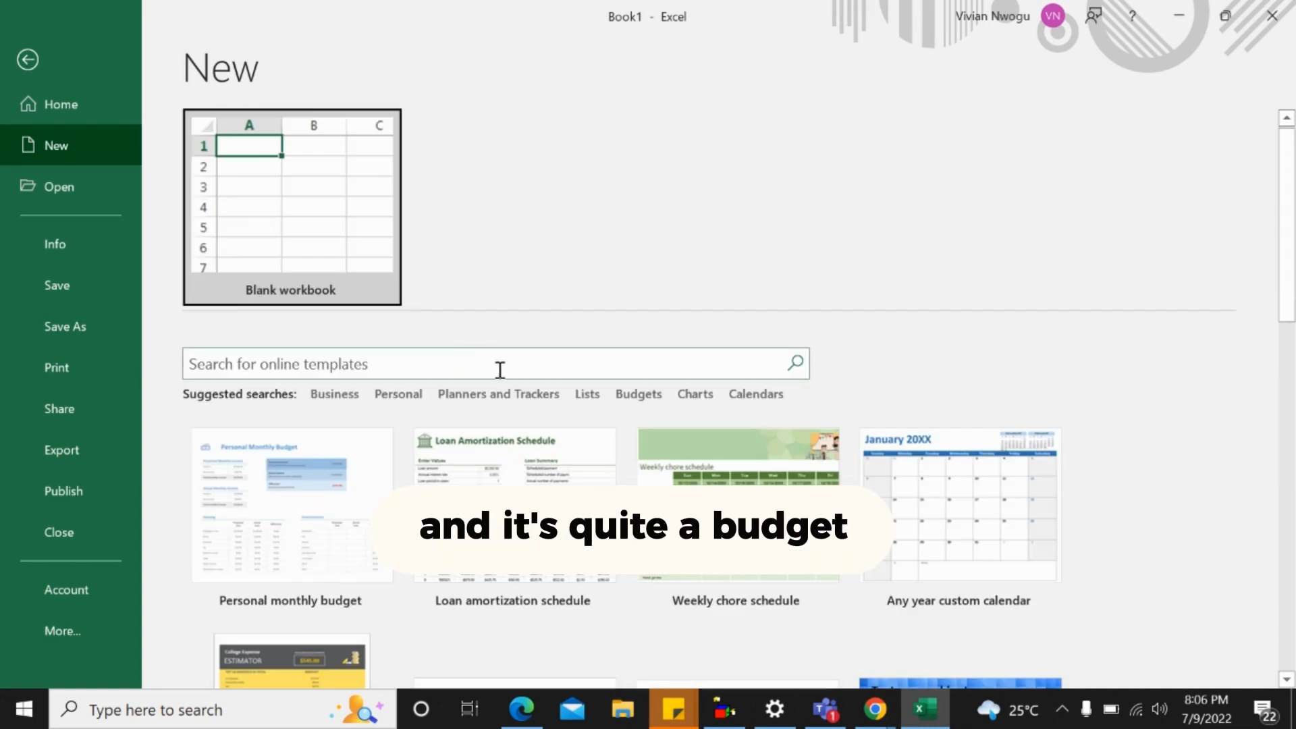
pyautogui.click(527, 395)
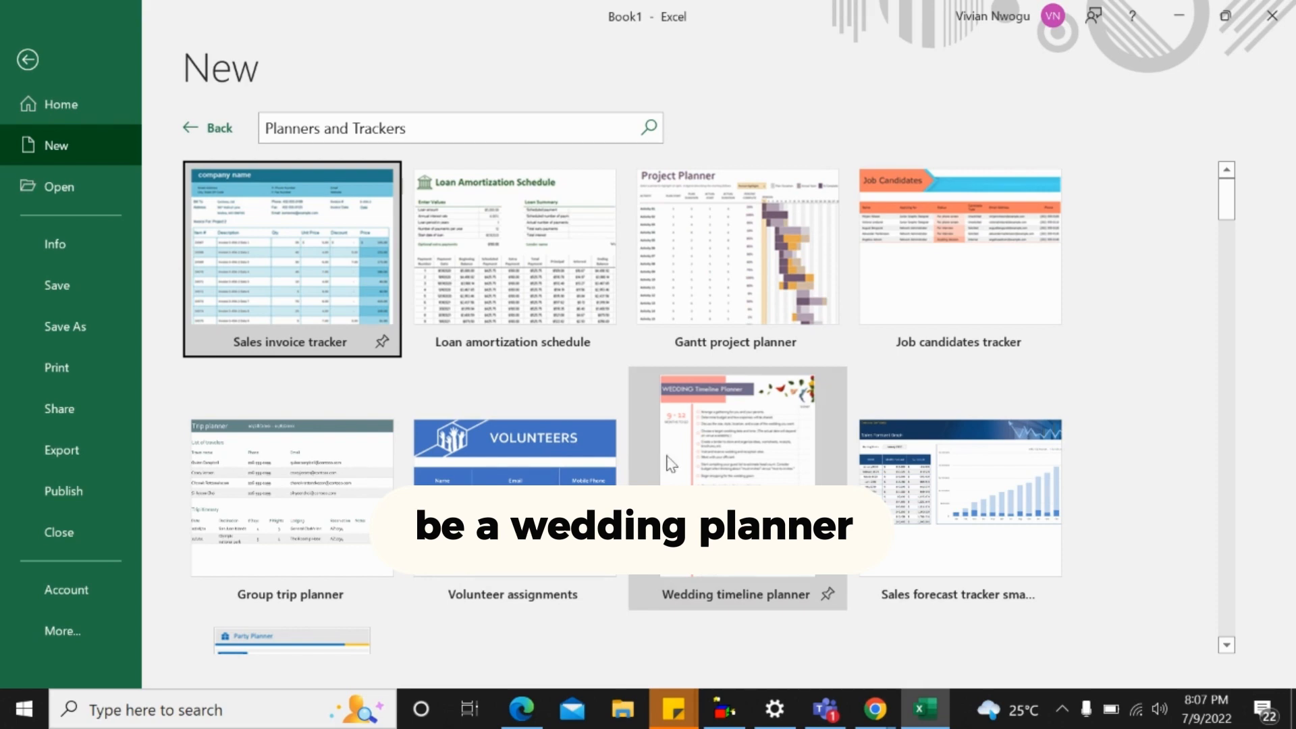
pyautogui.scroll(-5, 340, 338)
pyautogui.scroll(5, 341, 337)
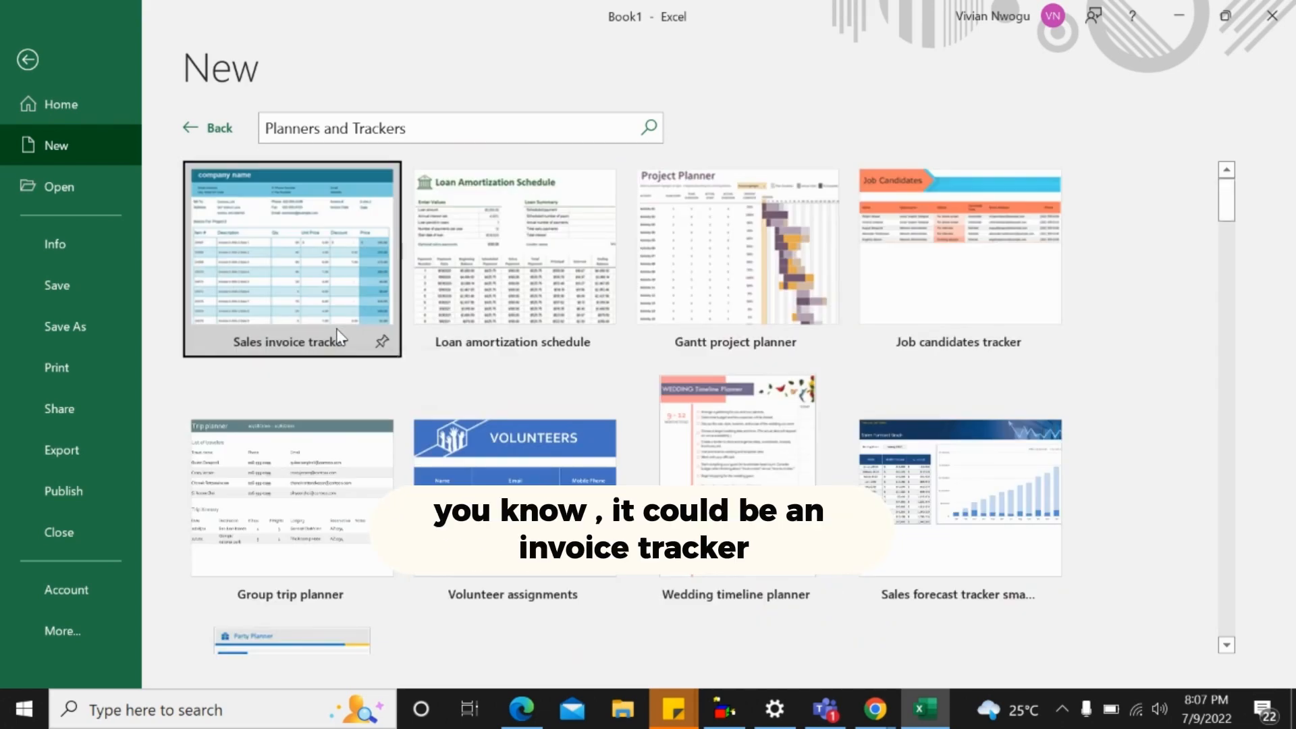
# Preview the Sales invoice tracker template, close the preview and look through the rest of the planner templates
pyautogui.click(291, 322)
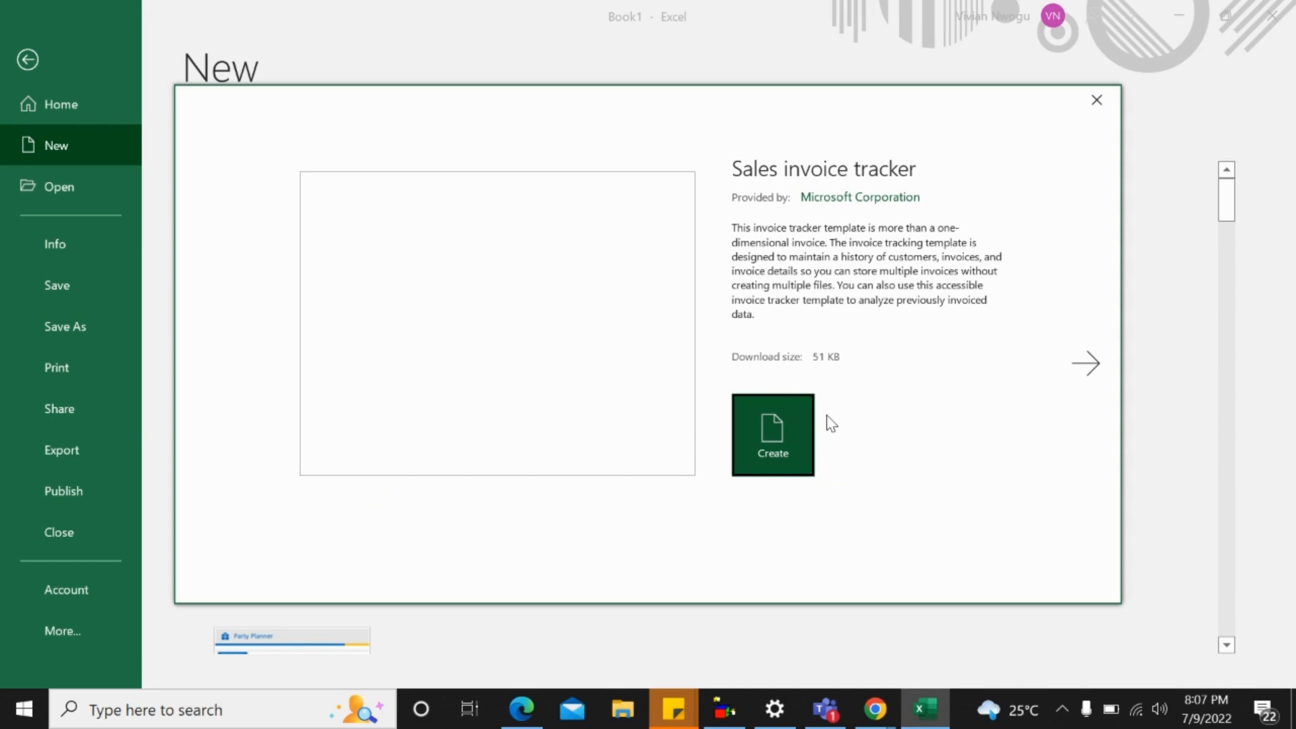
pyautogui.press('Escape')
pyautogui.scroll(-10, 831, 424)
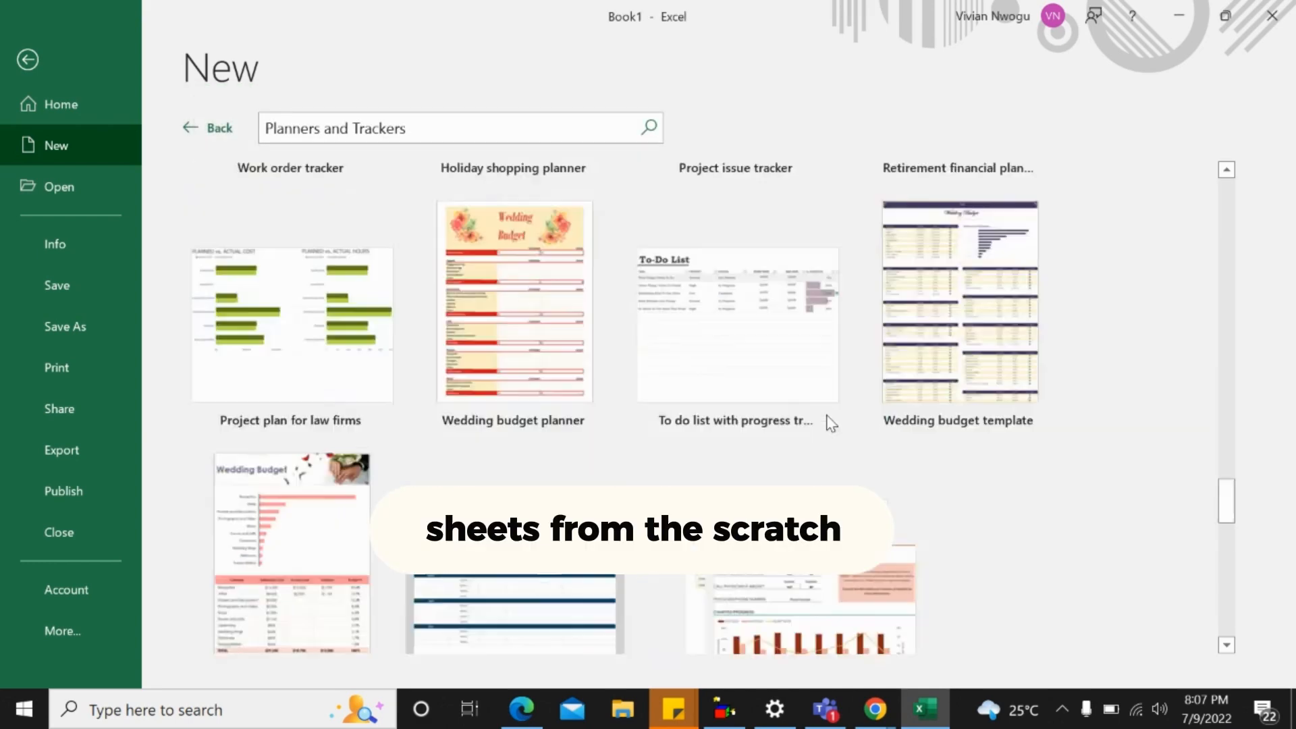
pyautogui.scroll(10, 831, 424)
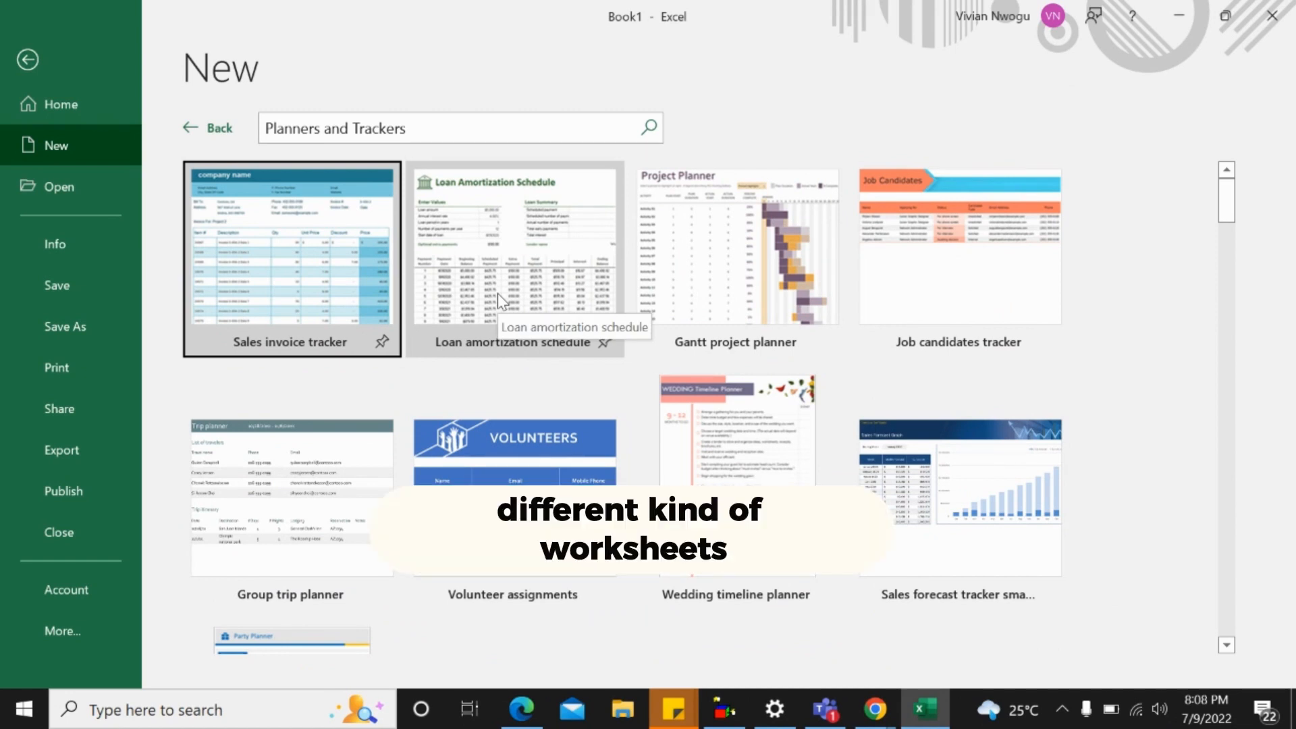
# Browse the Documents folder on This PC for a workbook to open, and cancel without opening any
pyautogui.click(115, 197)
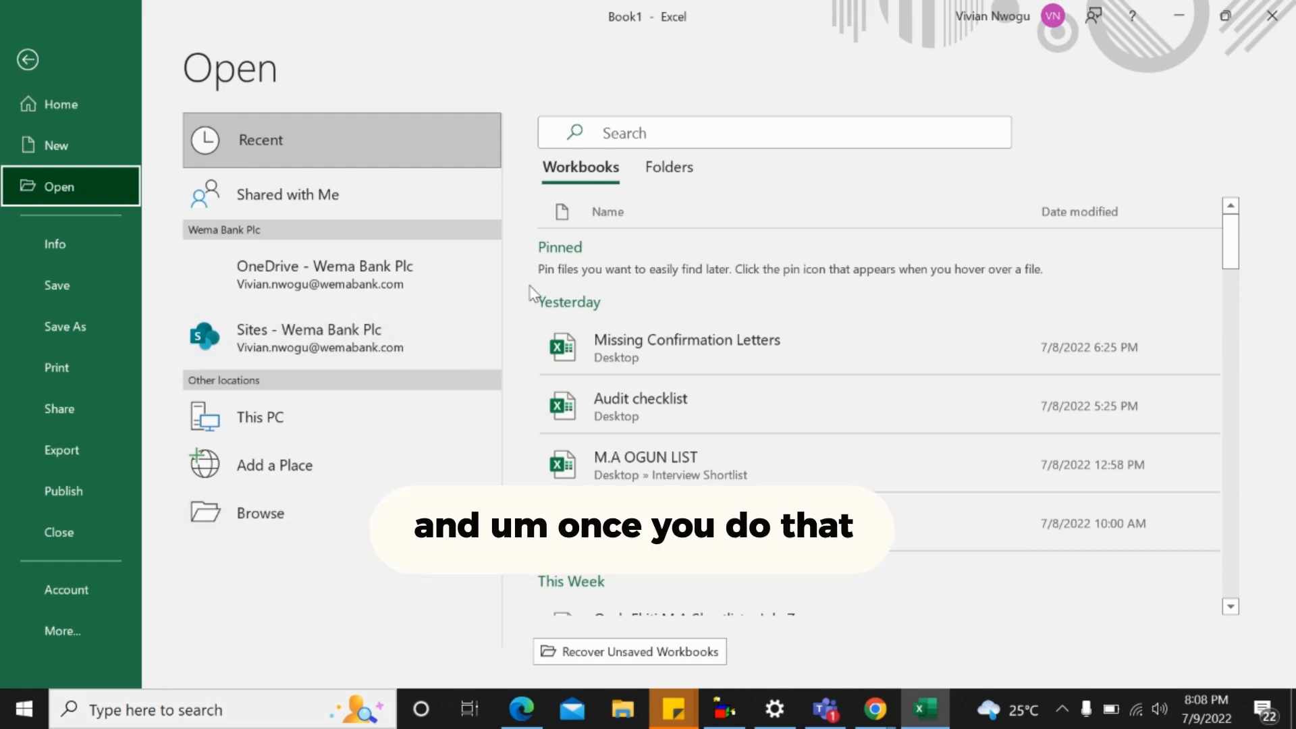
pyautogui.click(315, 429)
pyautogui.click(316, 429)
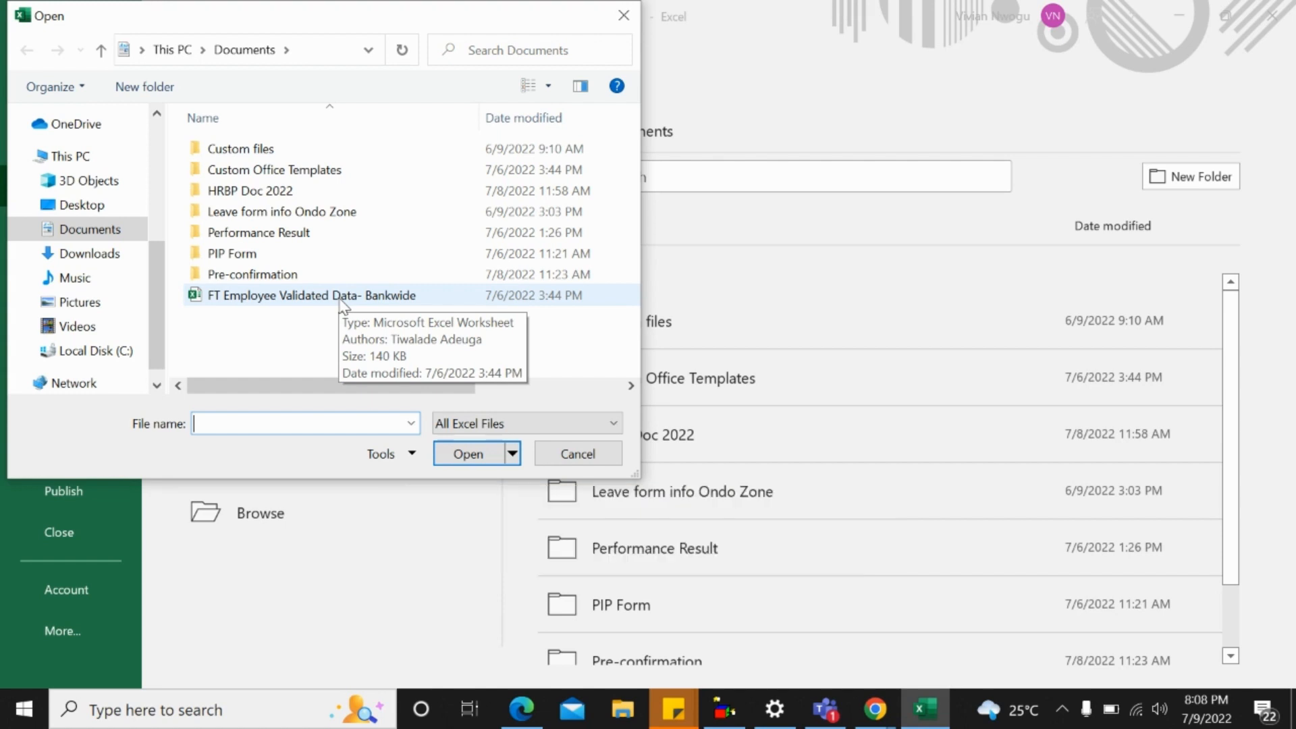
pyautogui.click(565, 459)
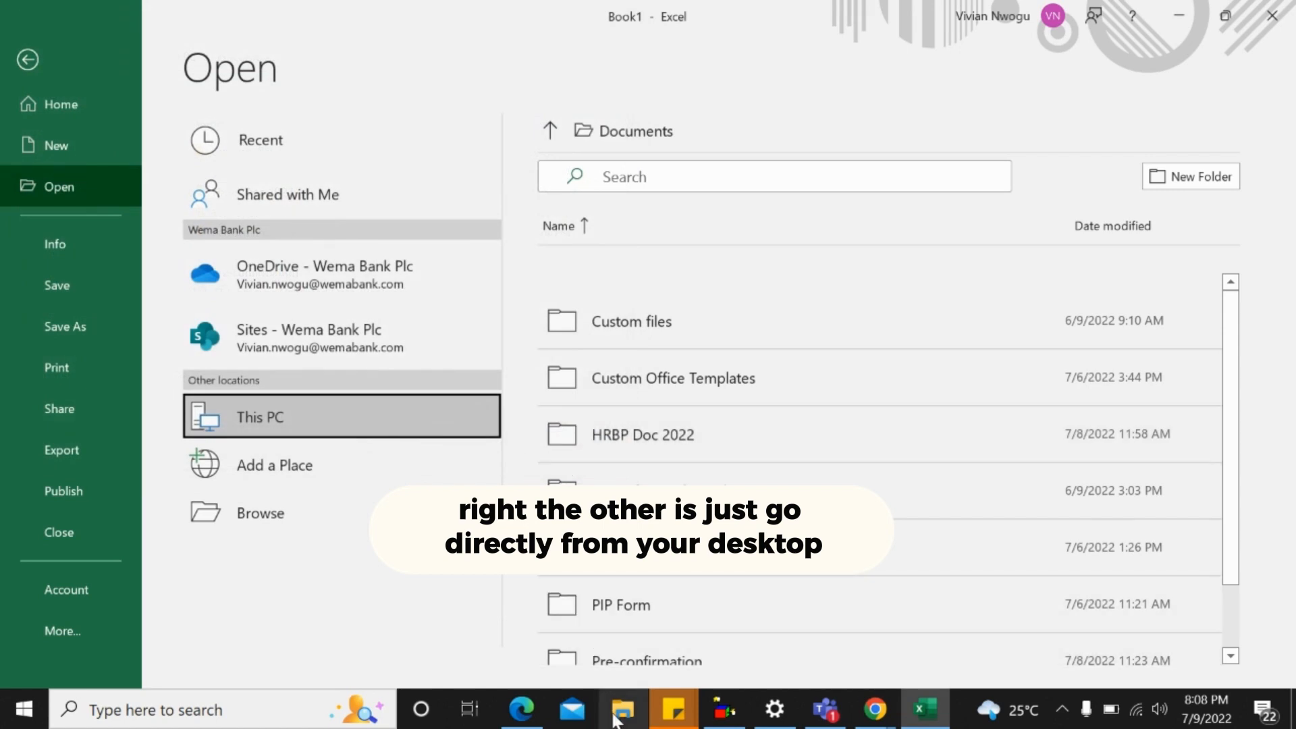
# Look through the Desktop folder in File Explorer for Excel files, and minimize the window
pyautogui.click(615, 718)
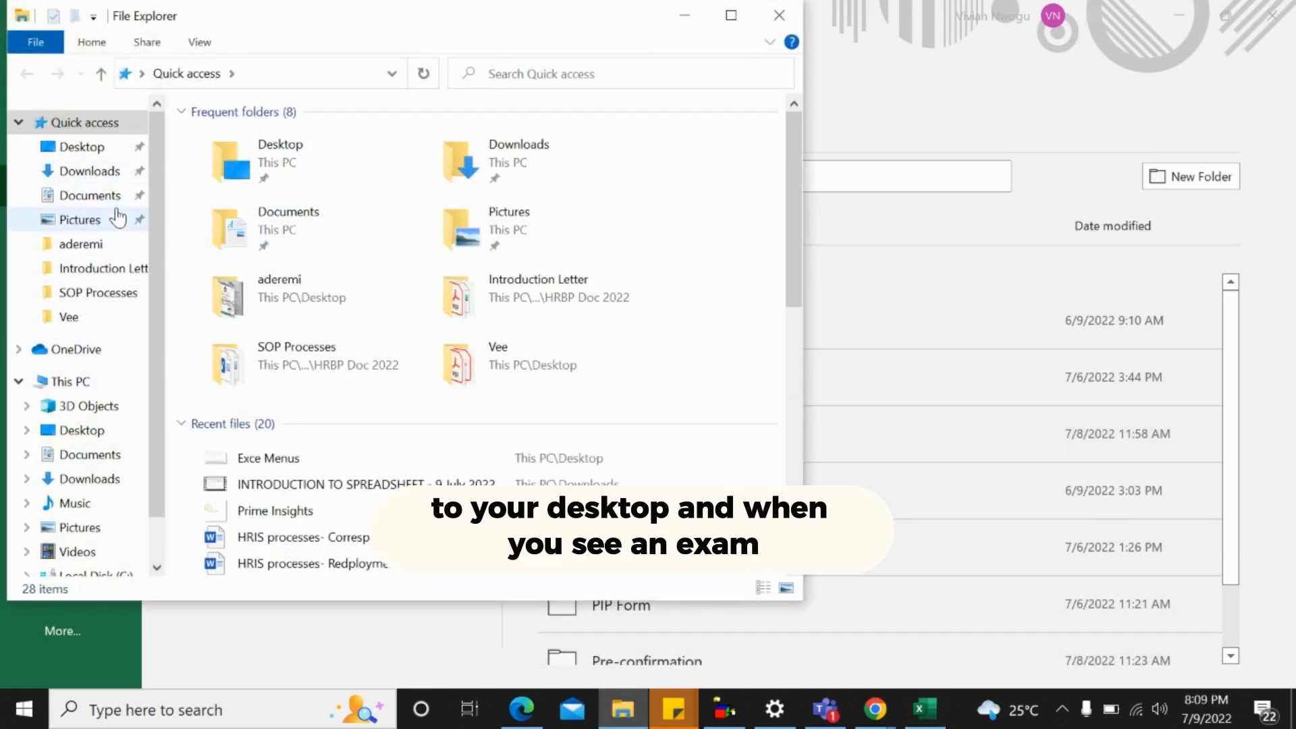
pyautogui.click(80, 155)
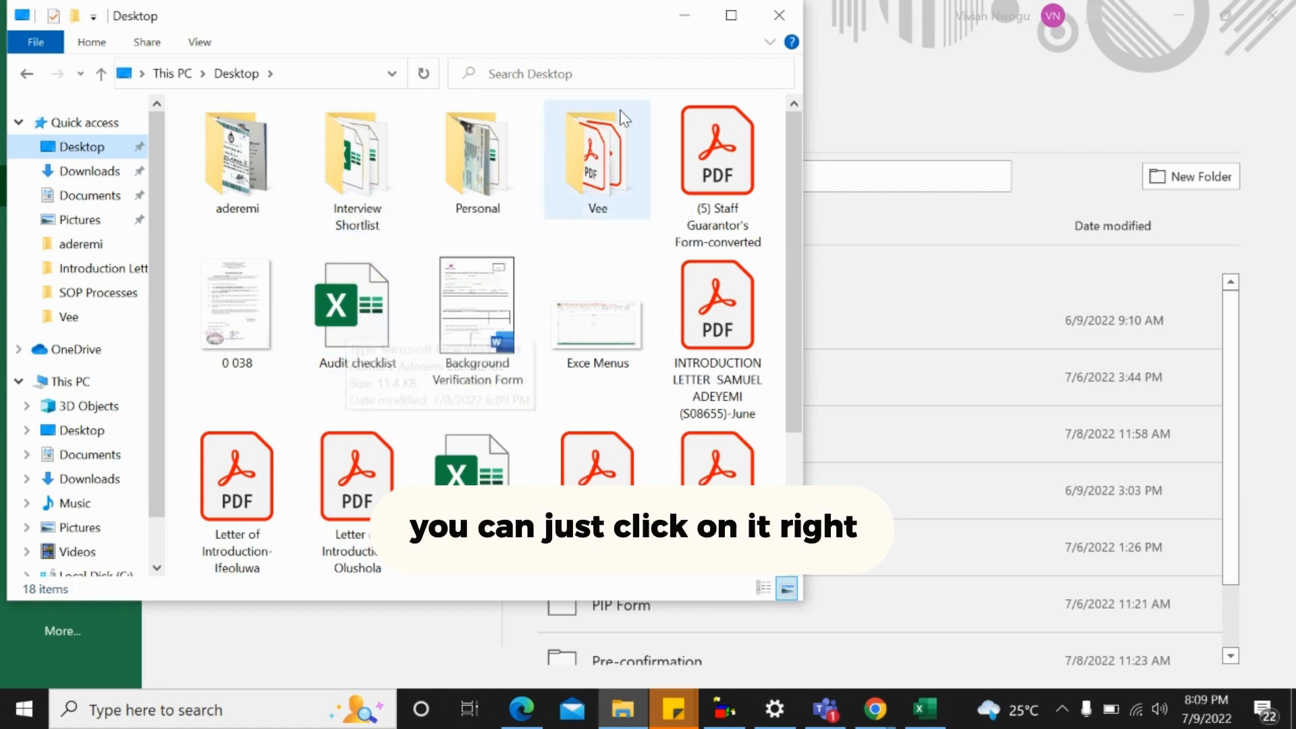
pyautogui.click(684, 15)
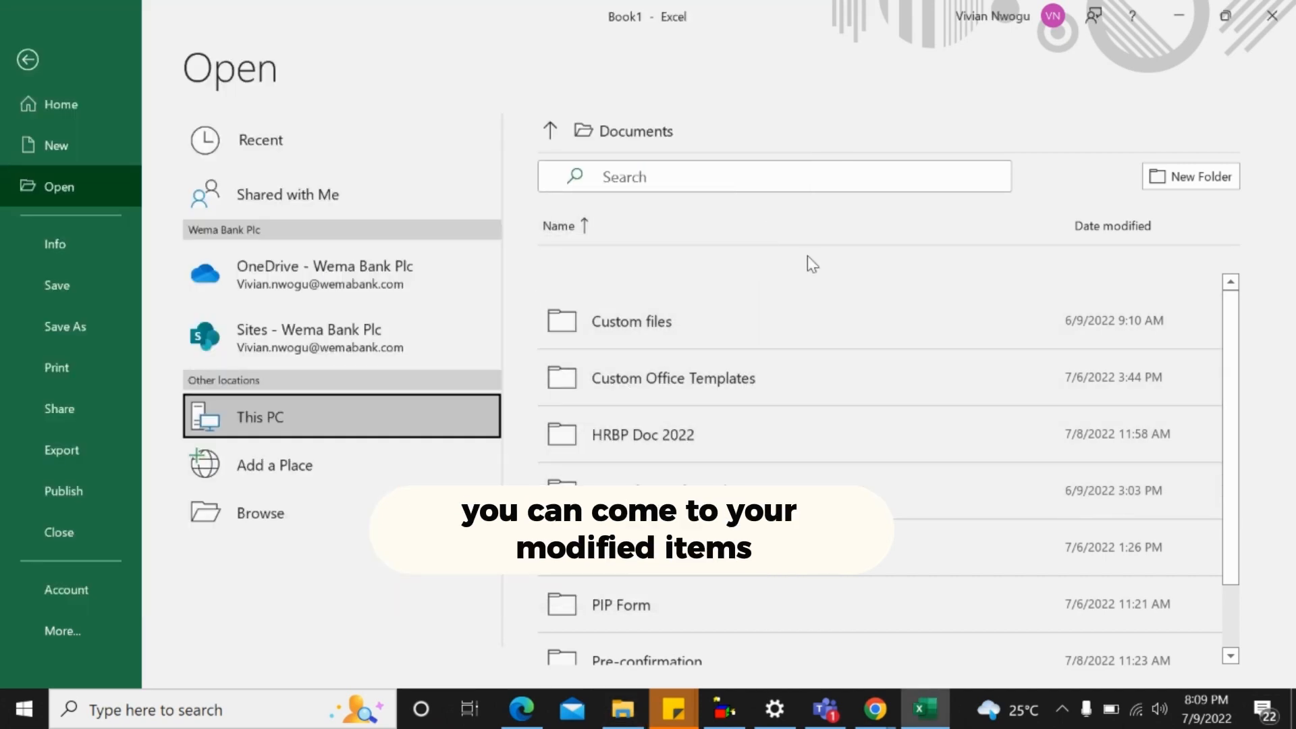
# Look through the Documents folder's files on the Open page and return to the worksheet
pyautogui.scroll(-1, 830, 524)
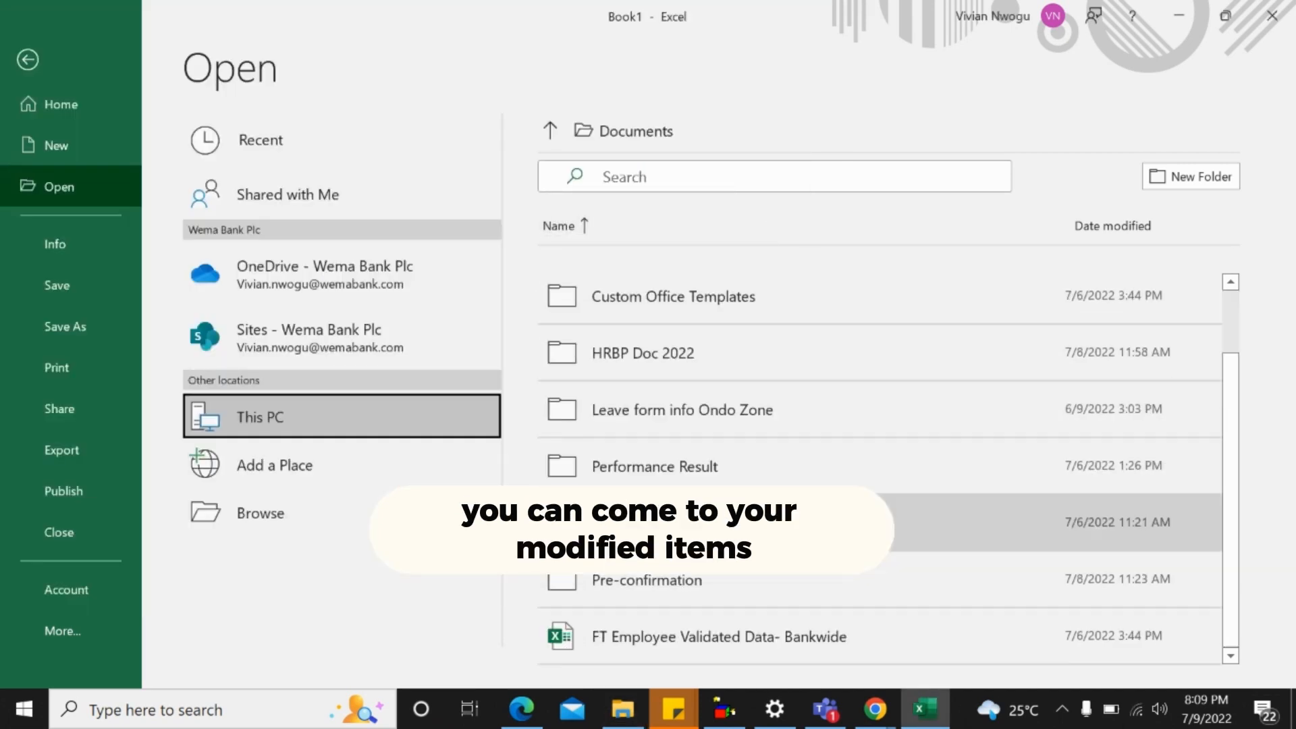
pyautogui.scroll(1, 830, 523)
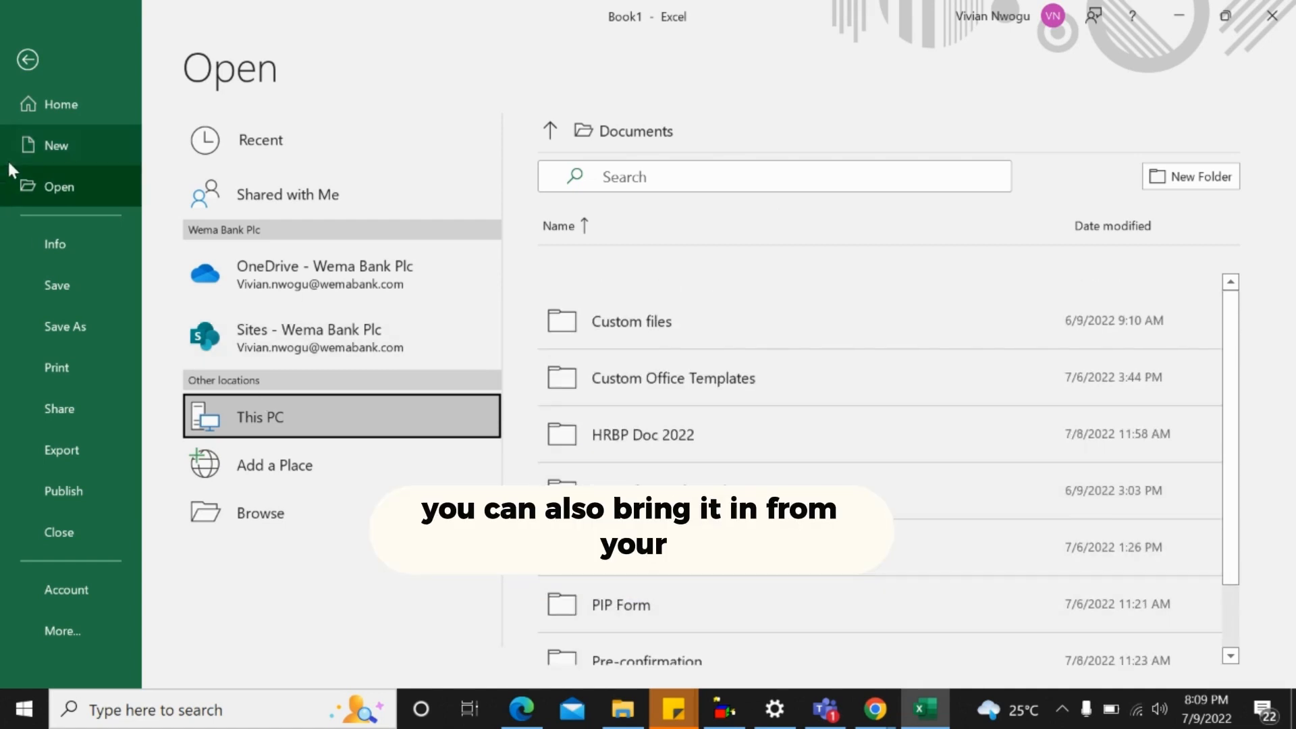
pyautogui.click(28, 62)
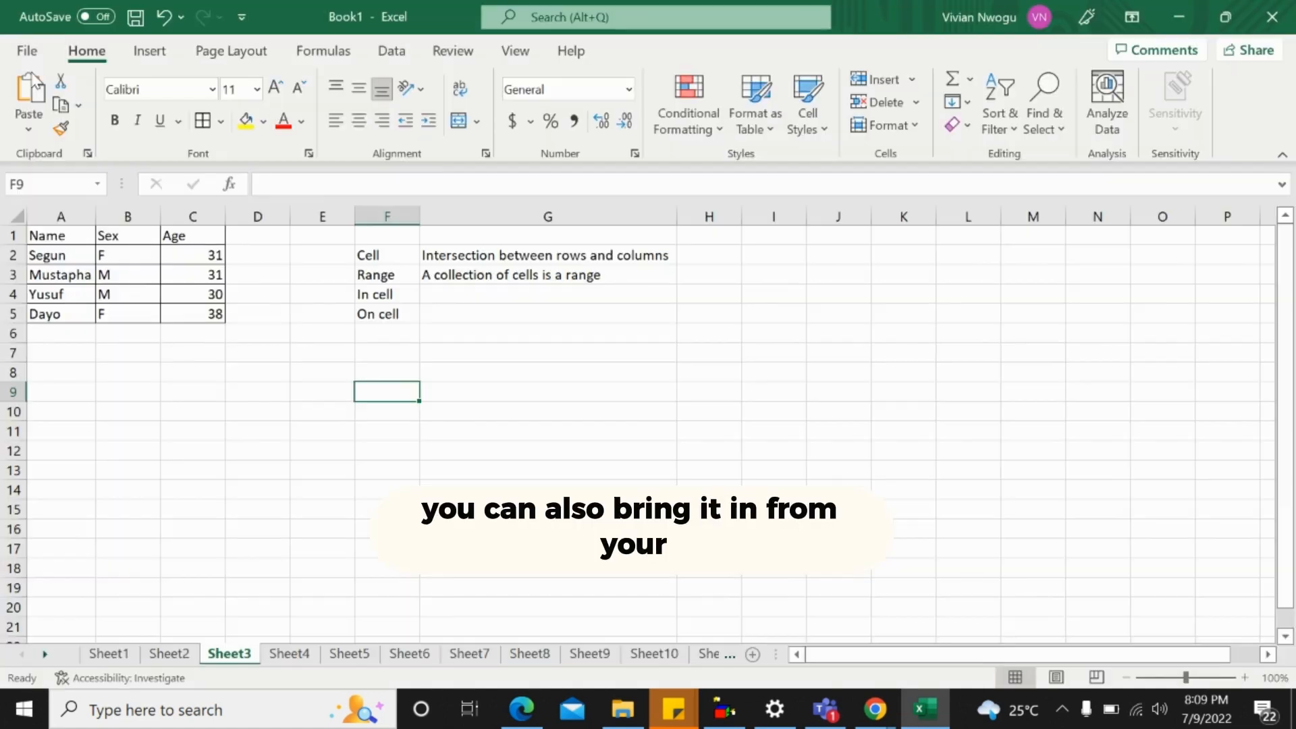
# Review the options for importing data from a file, such as from an Excel workbook, without importing anything
pyautogui.click(132, 54)
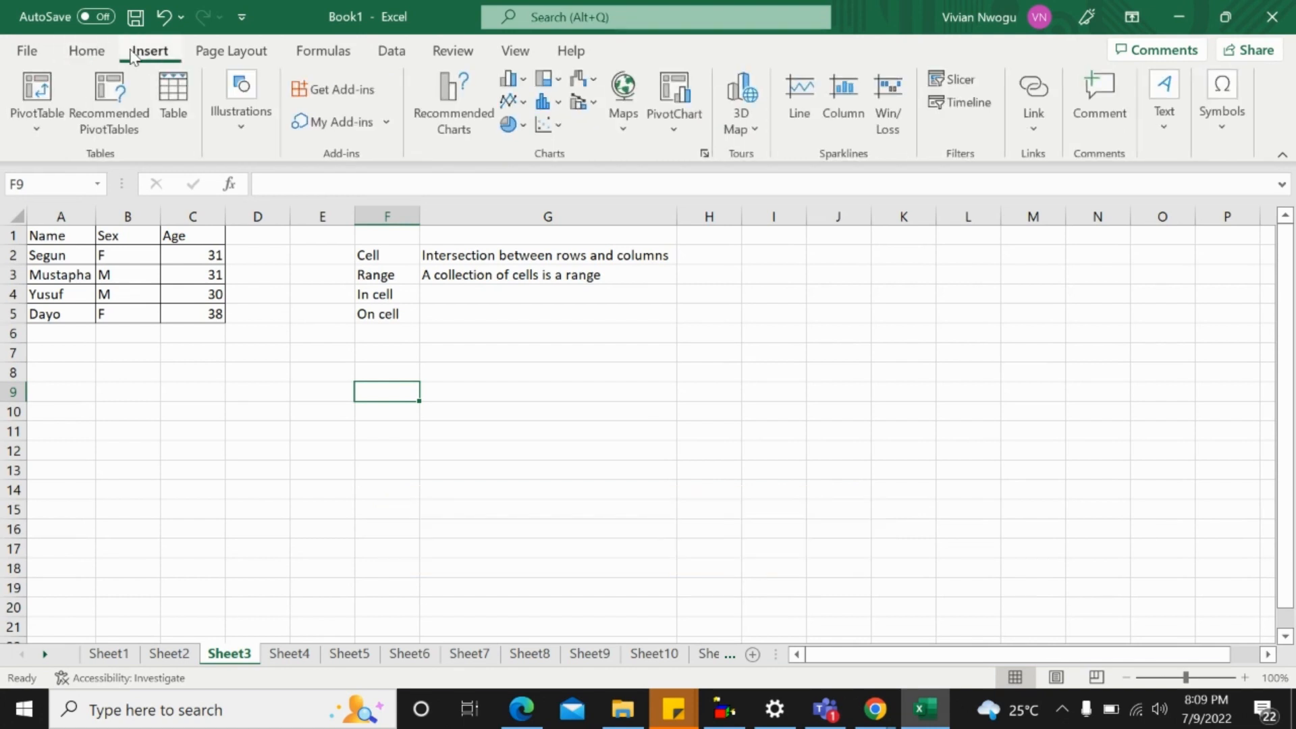
pyautogui.click(391, 52)
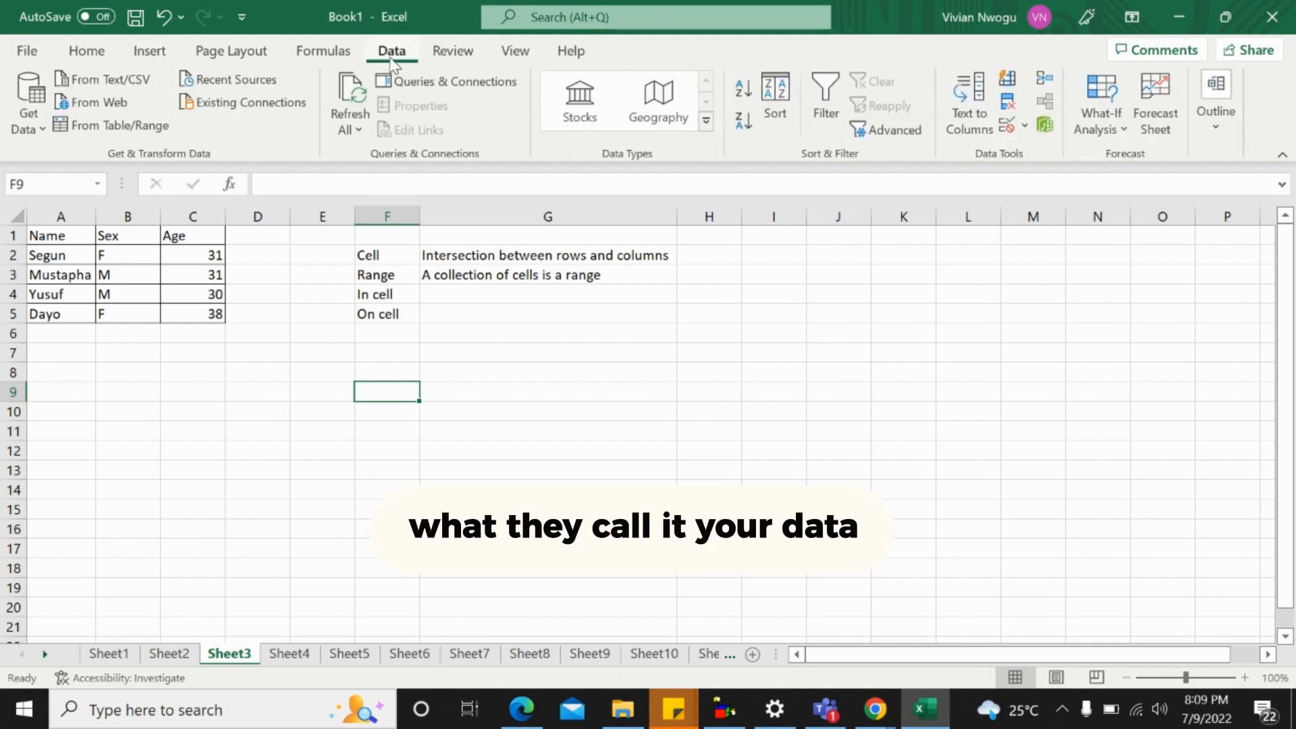
pyautogui.click(37, 133)
pyautogui.moveTo(72, 172)
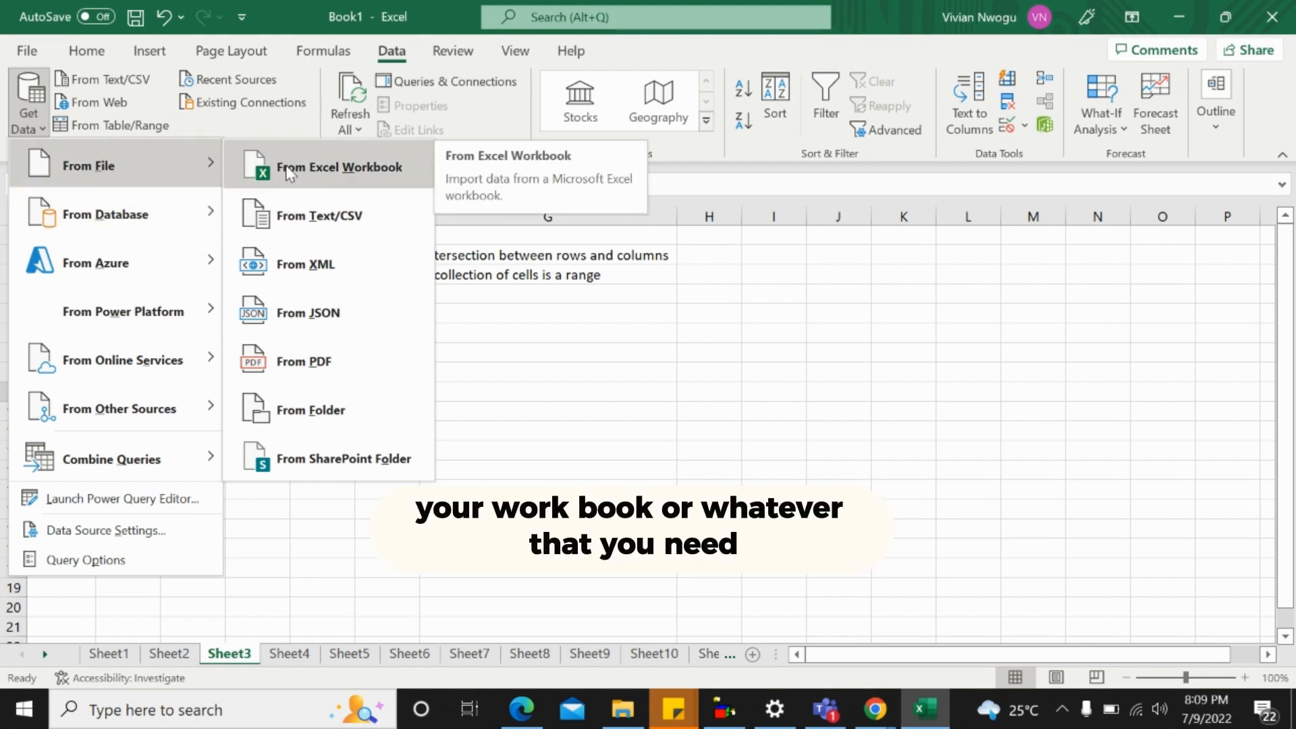
pyautogui.click(524, 335)
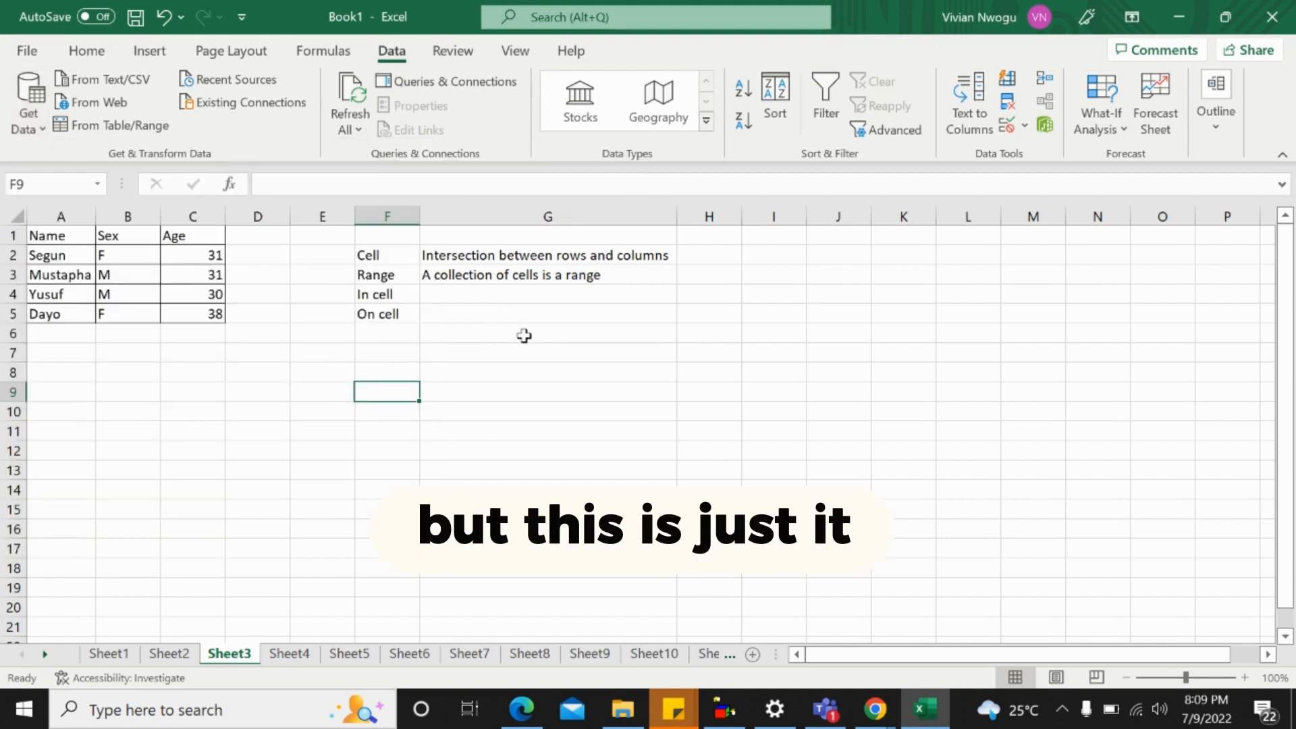
# View the Publish to Power BI page and the account's product information page
pyautogui.click(47, 59)
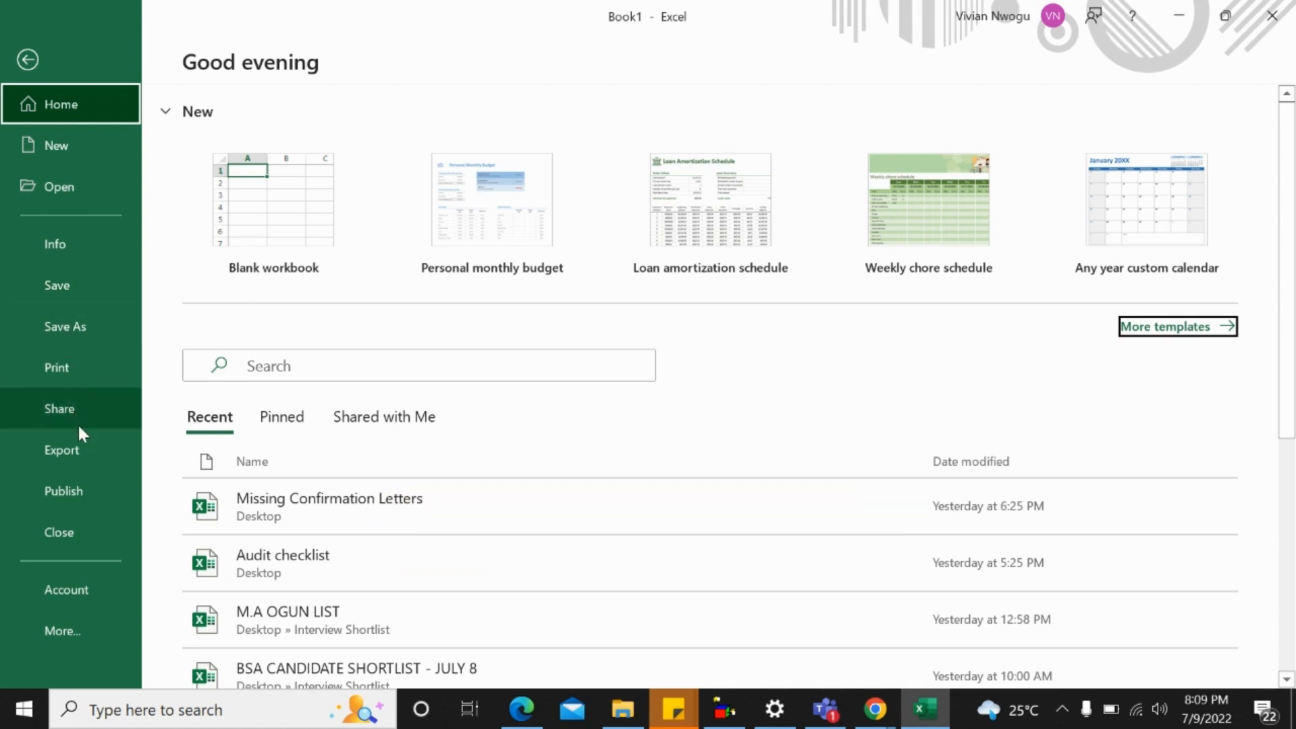
pyautogui.click(91, 491)
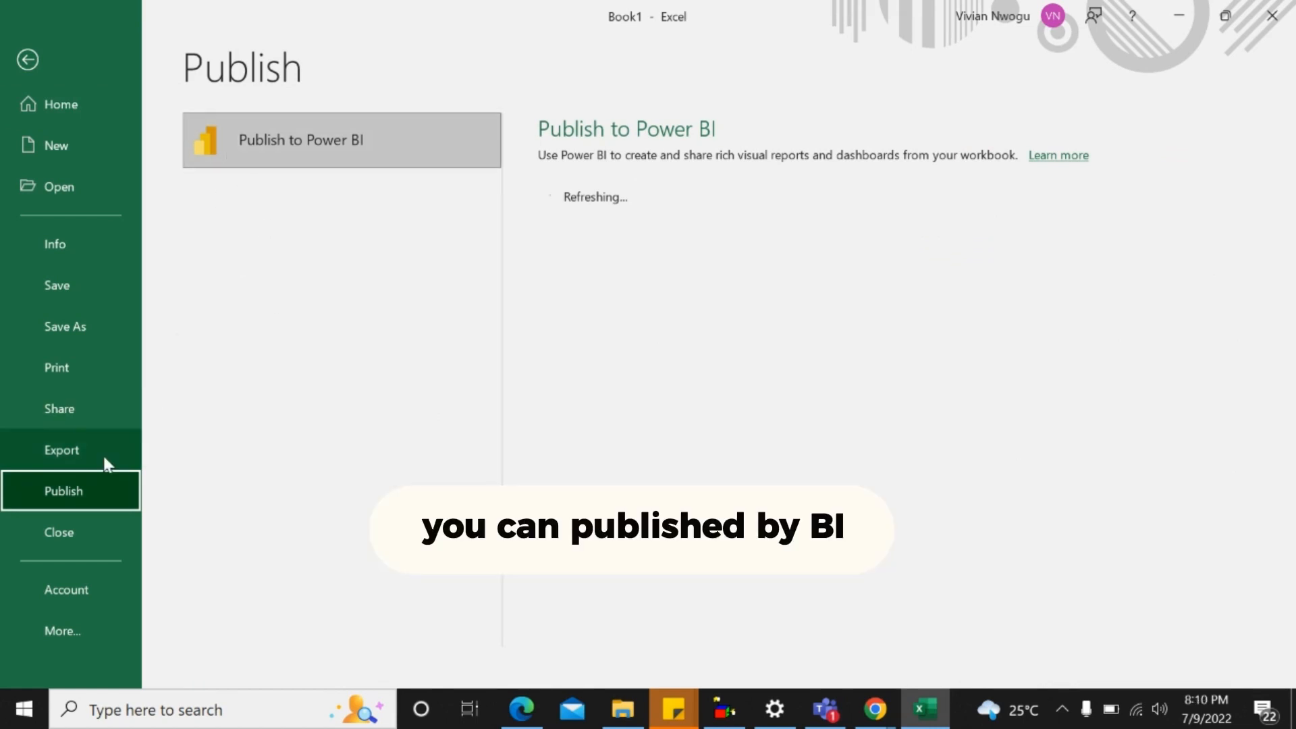
pyautogui.click(83, 593)
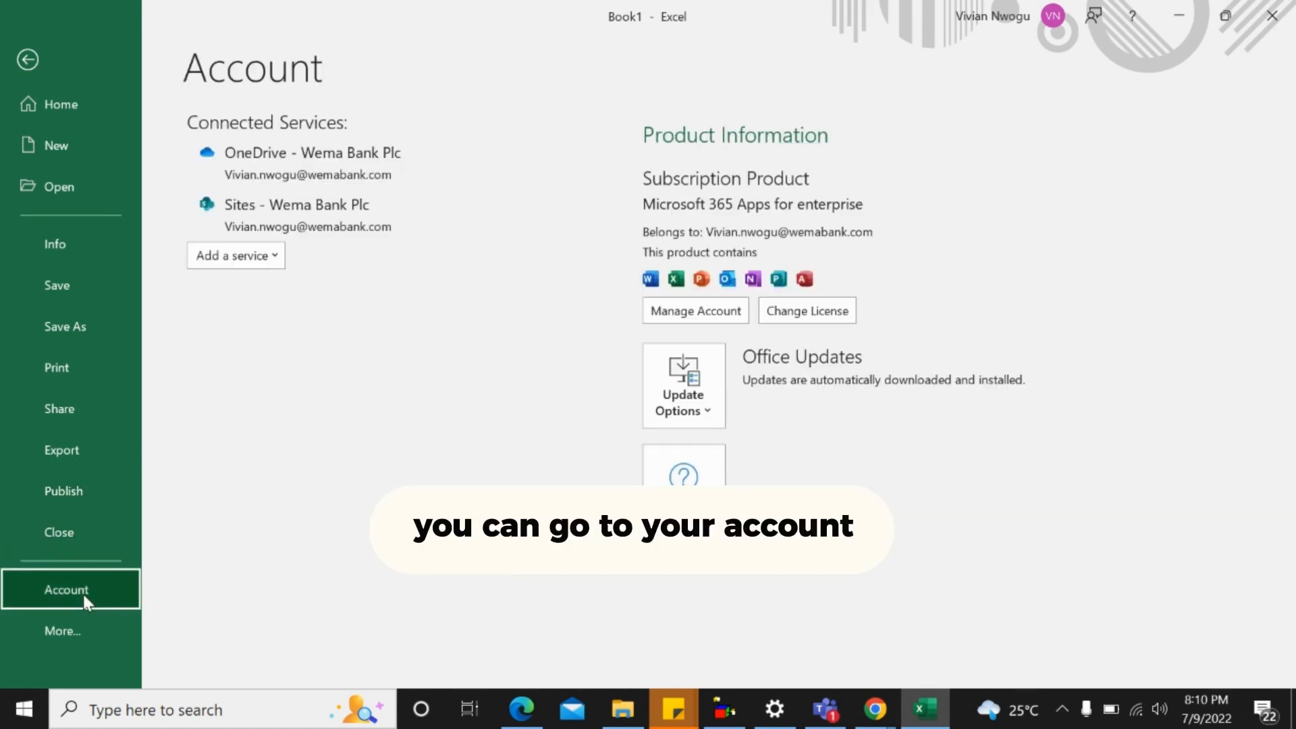
# View the General settings in Excel Options and close them without changing anything
pyautogui.click(60, 633)
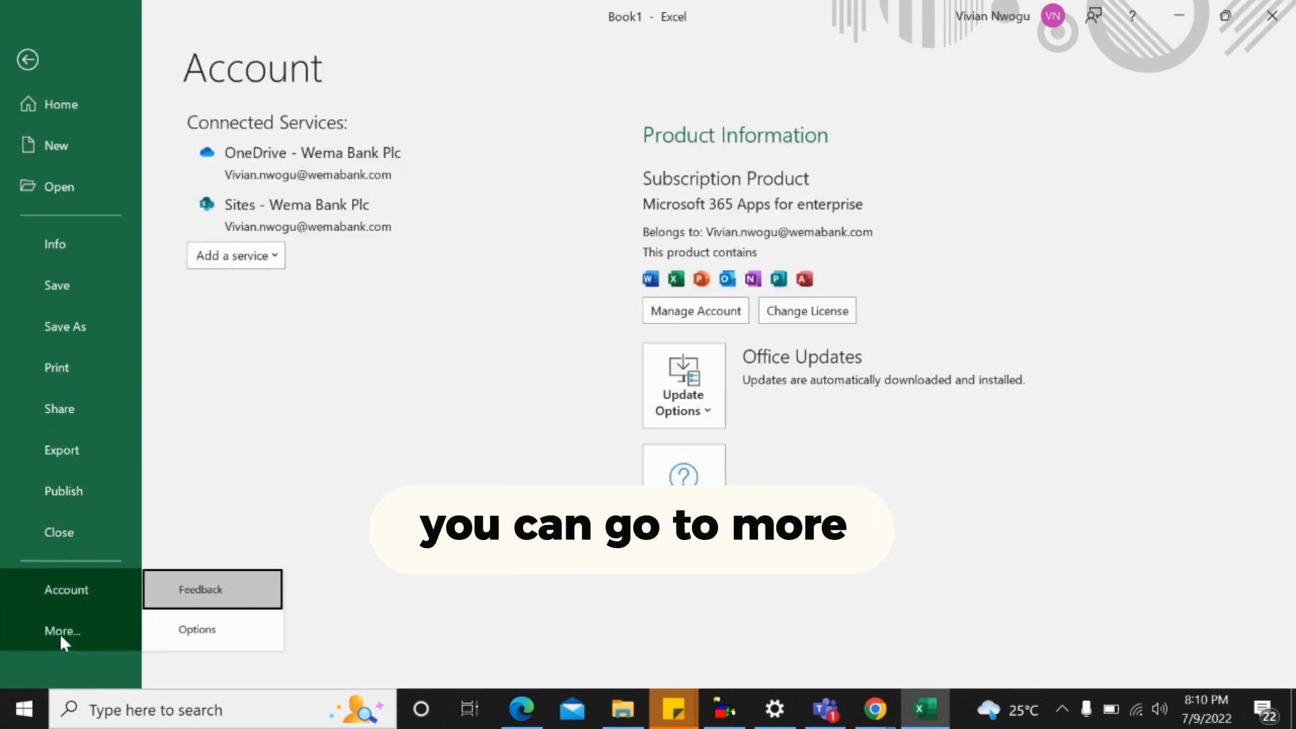
pyautogui.click(205, 633)
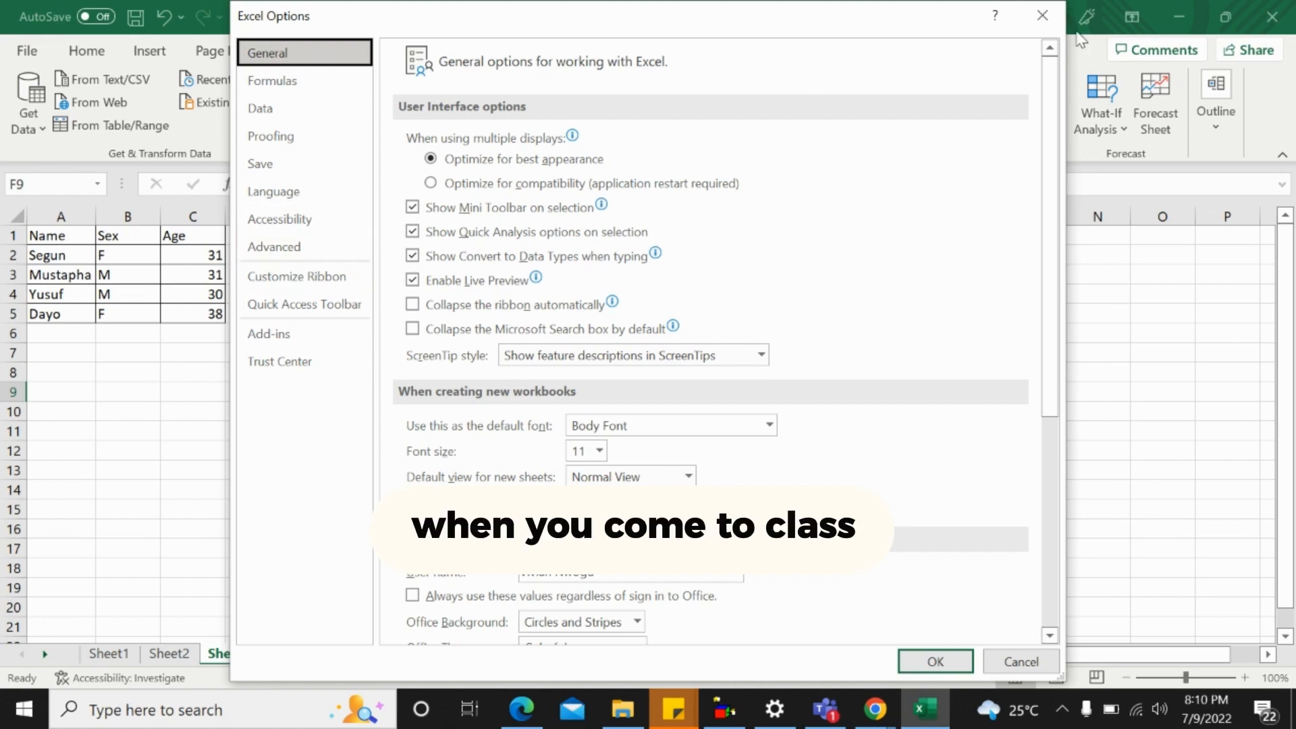
pyautogui.click(1043, 17)
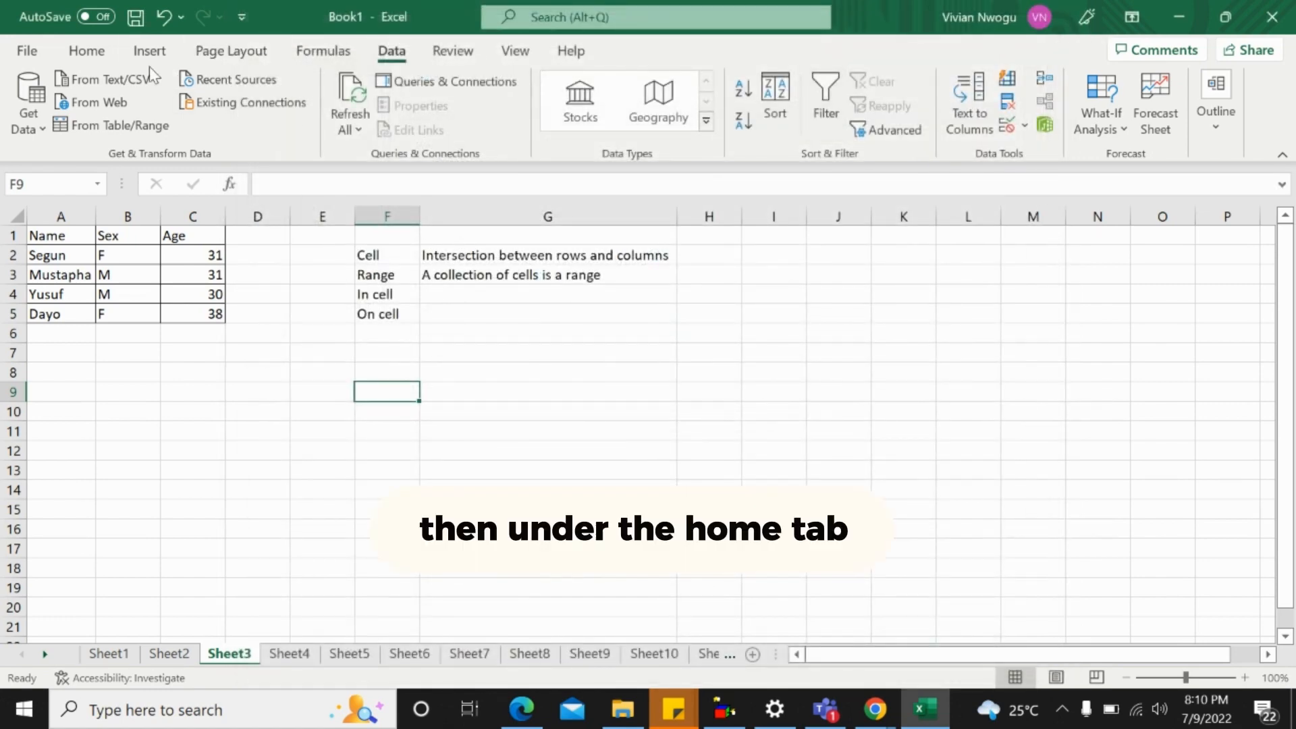
# Try centre and right alignment on the whole of column F, and finish with it left-aligned
pyautogui.click(88, 51)
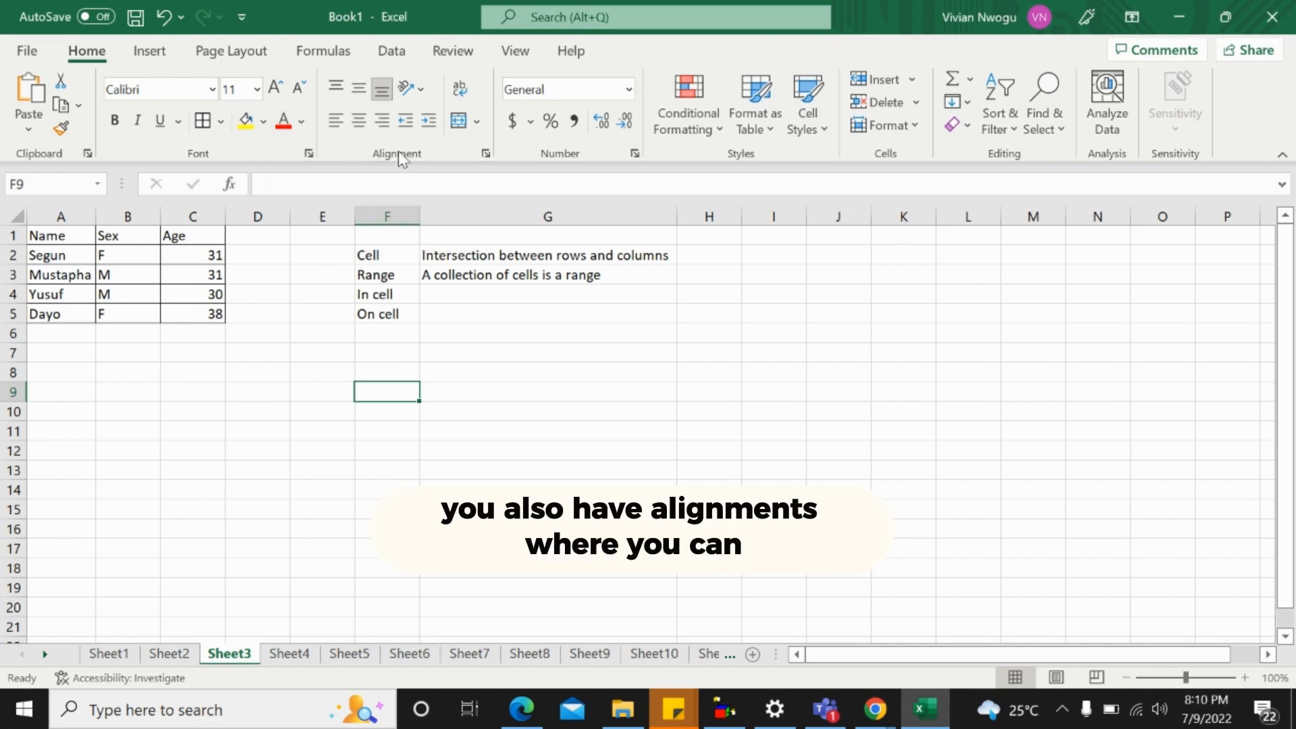
pyautogui.click(376, 215)
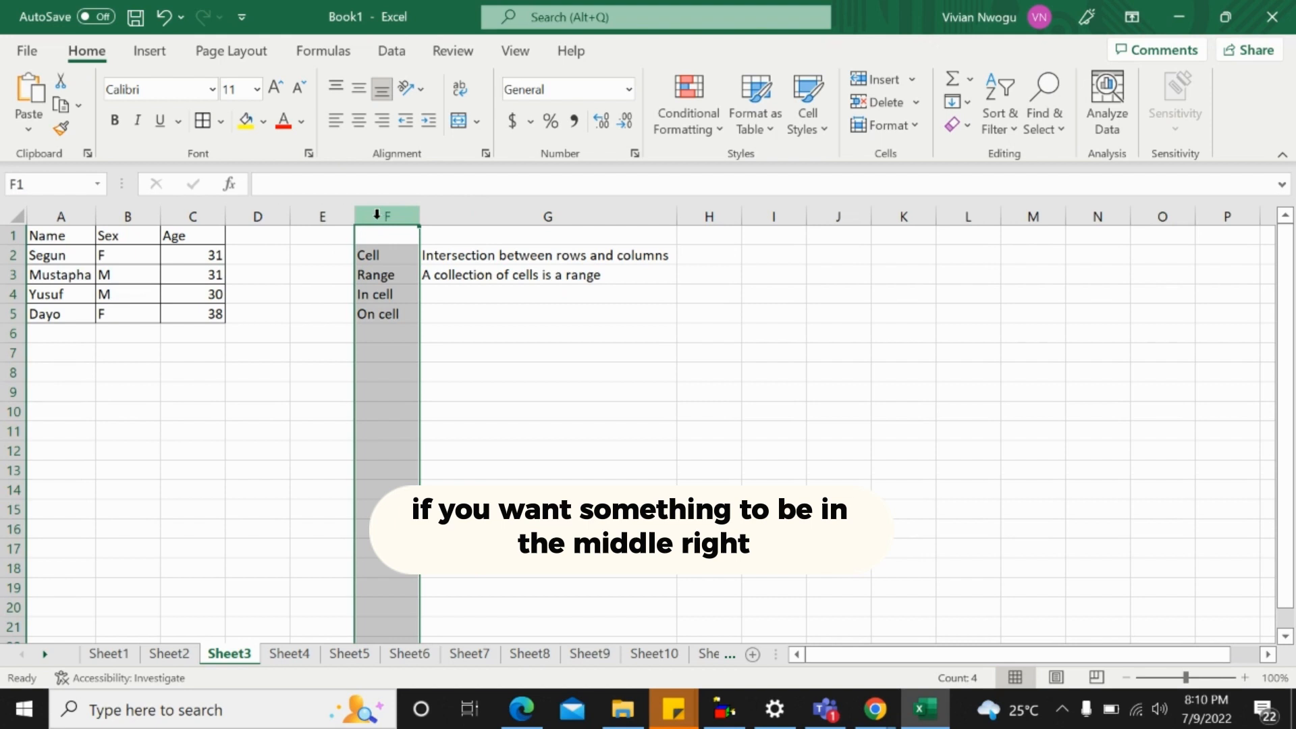
pyautogui.click(359, 121)
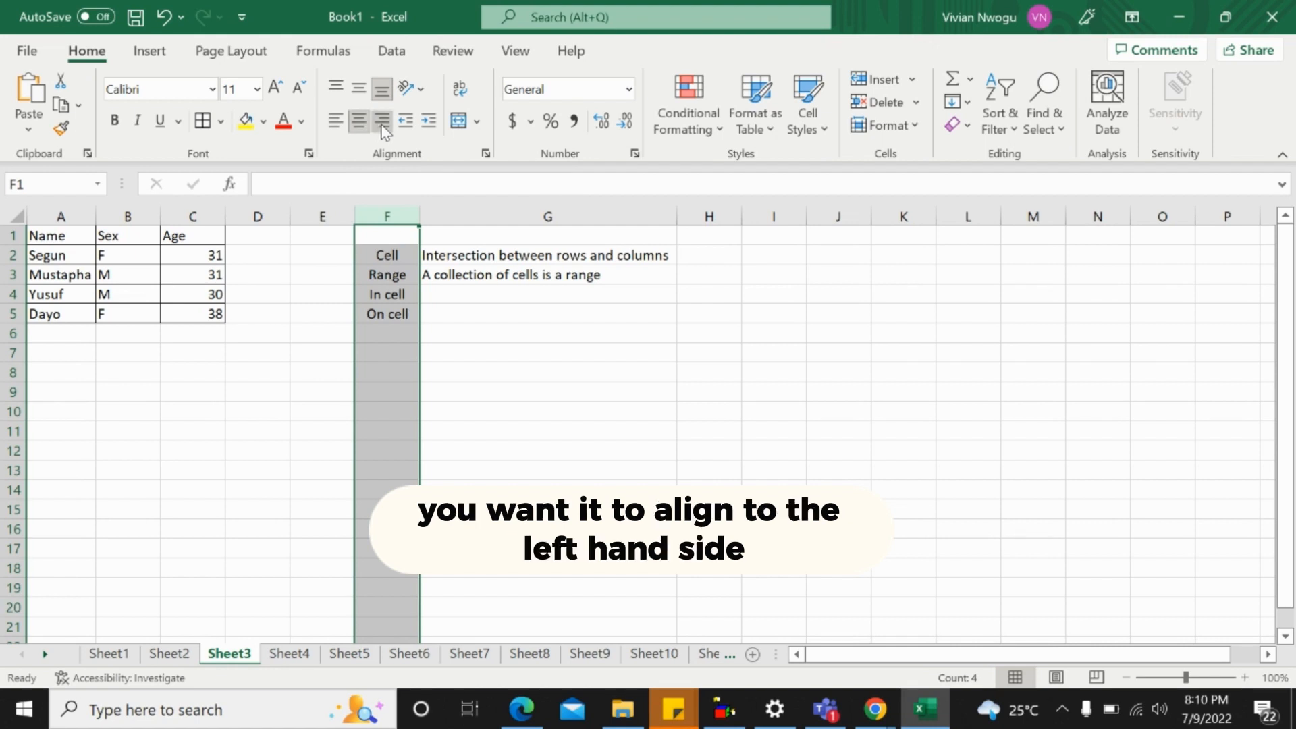
pyautogui.click(382, 123)
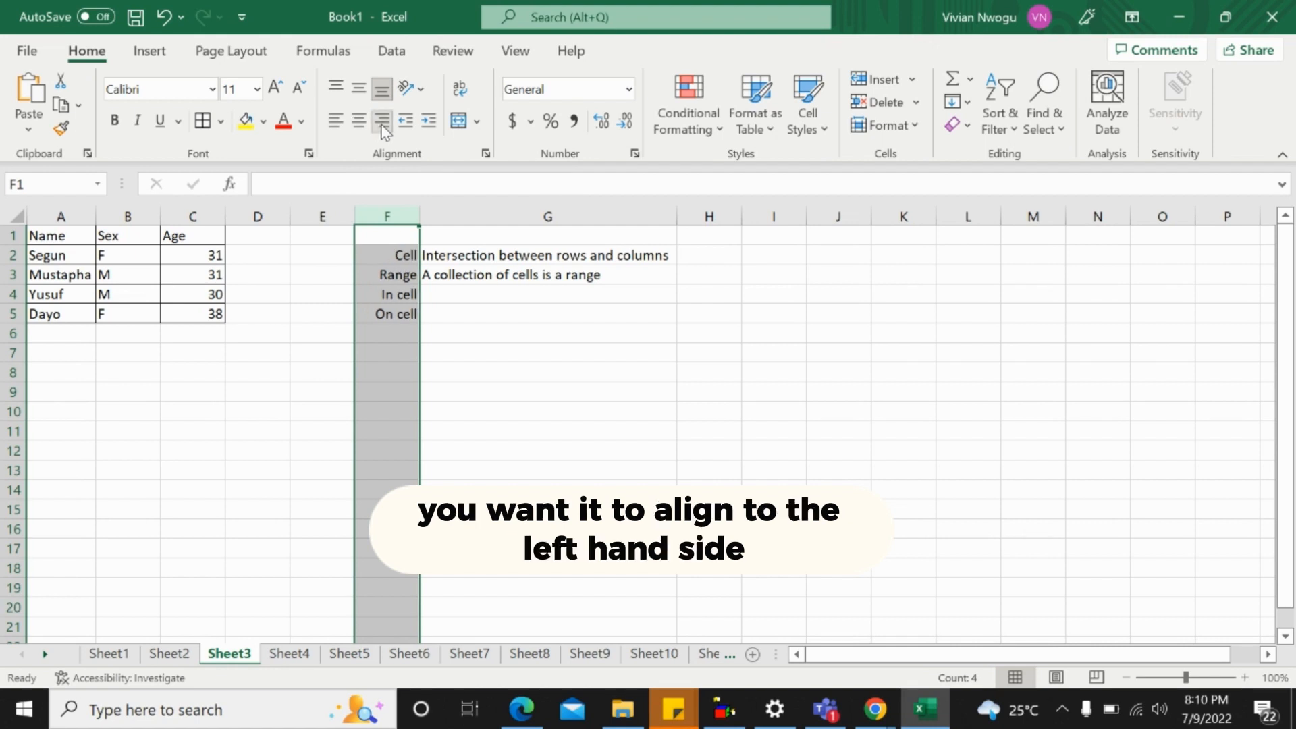
pyautogui.click(335, 122)
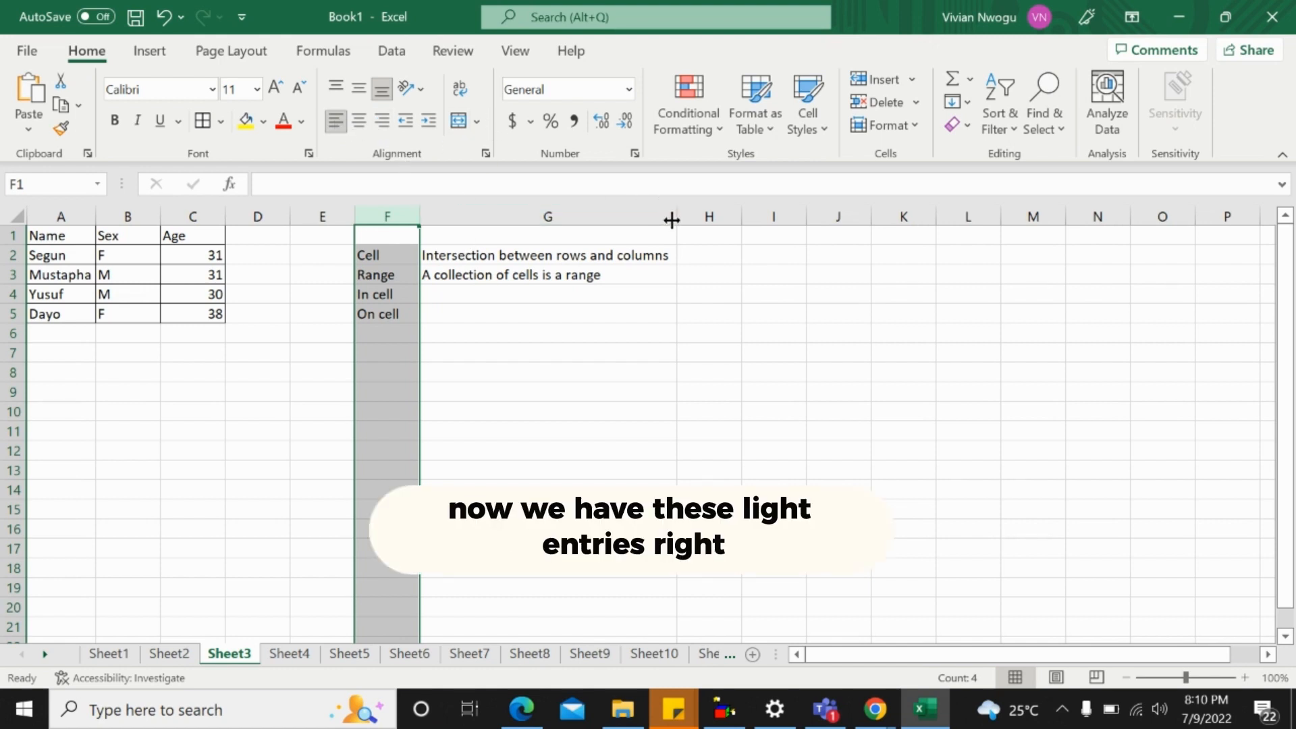
# Narrow column G to slightly wider than column F, and select the range G2:J2 that its text spills across
pyautogui.moveTo(672, 213); pyautogui.dragTo(492, 216)
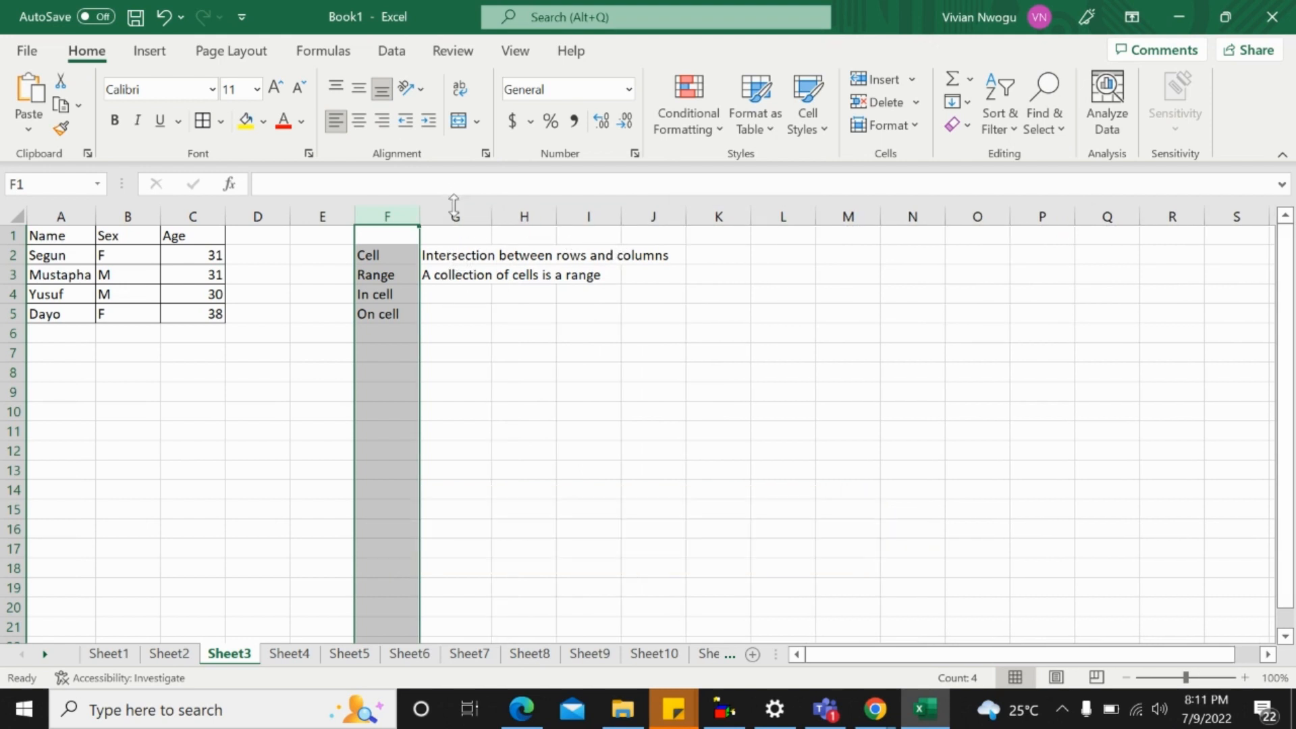
pyautogui.click(454, 255)
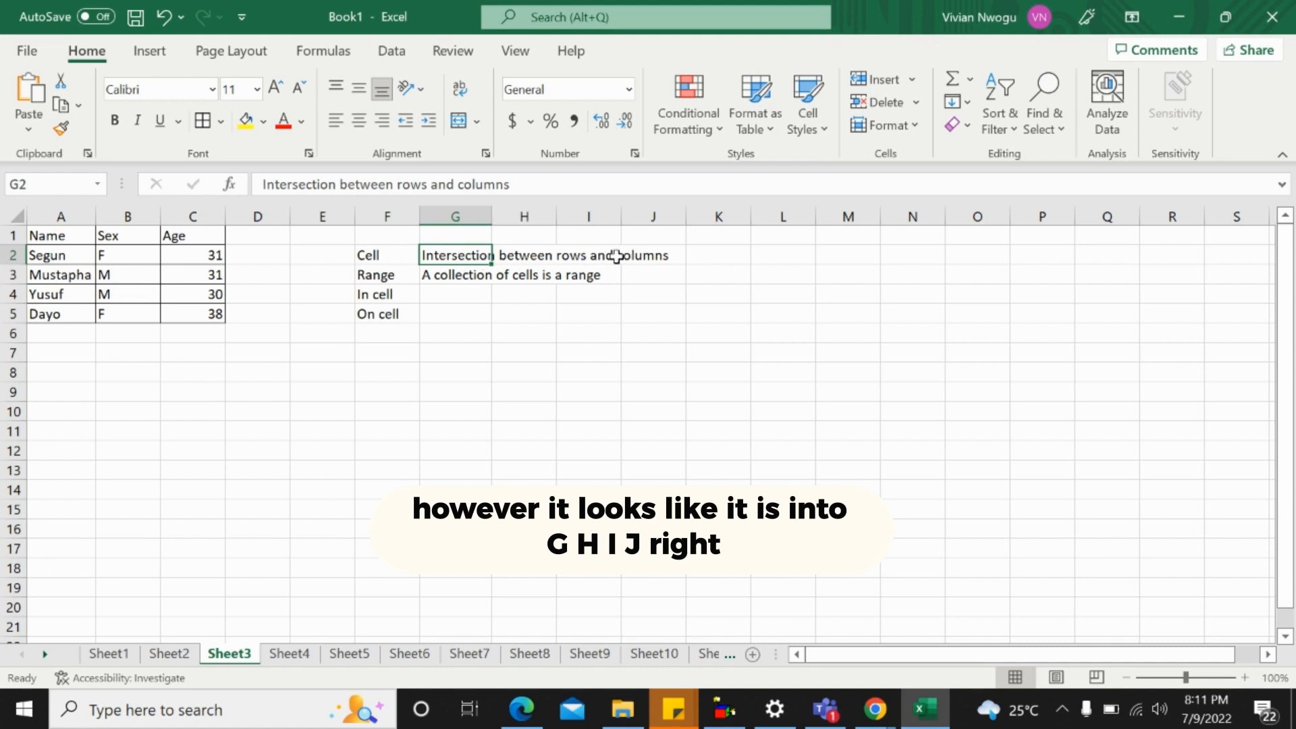
pyautogui.moveTo(484, 254); pyautogui.dragTo(645, 254)
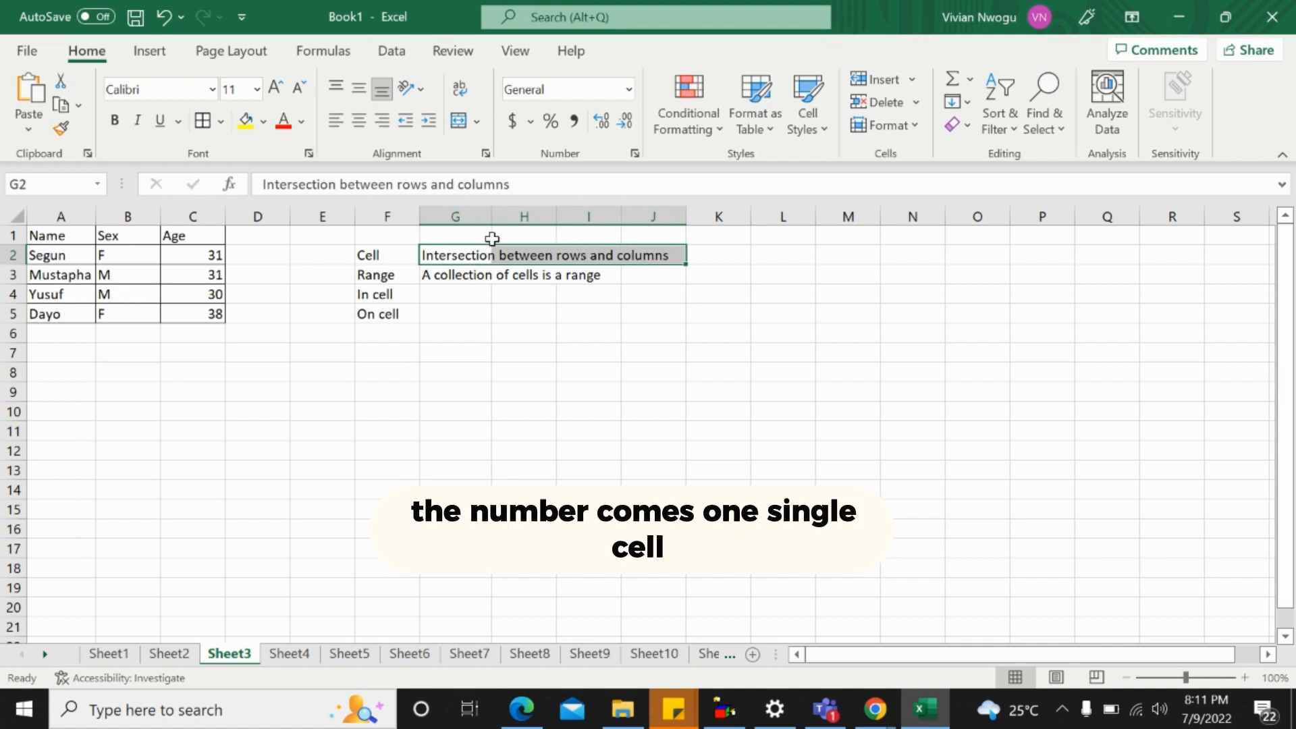
# Try merging and centring G2:J2 and collapsing the columns up to J, undoing the collapse and unmerging the range
pyautogui.click(464, 121)
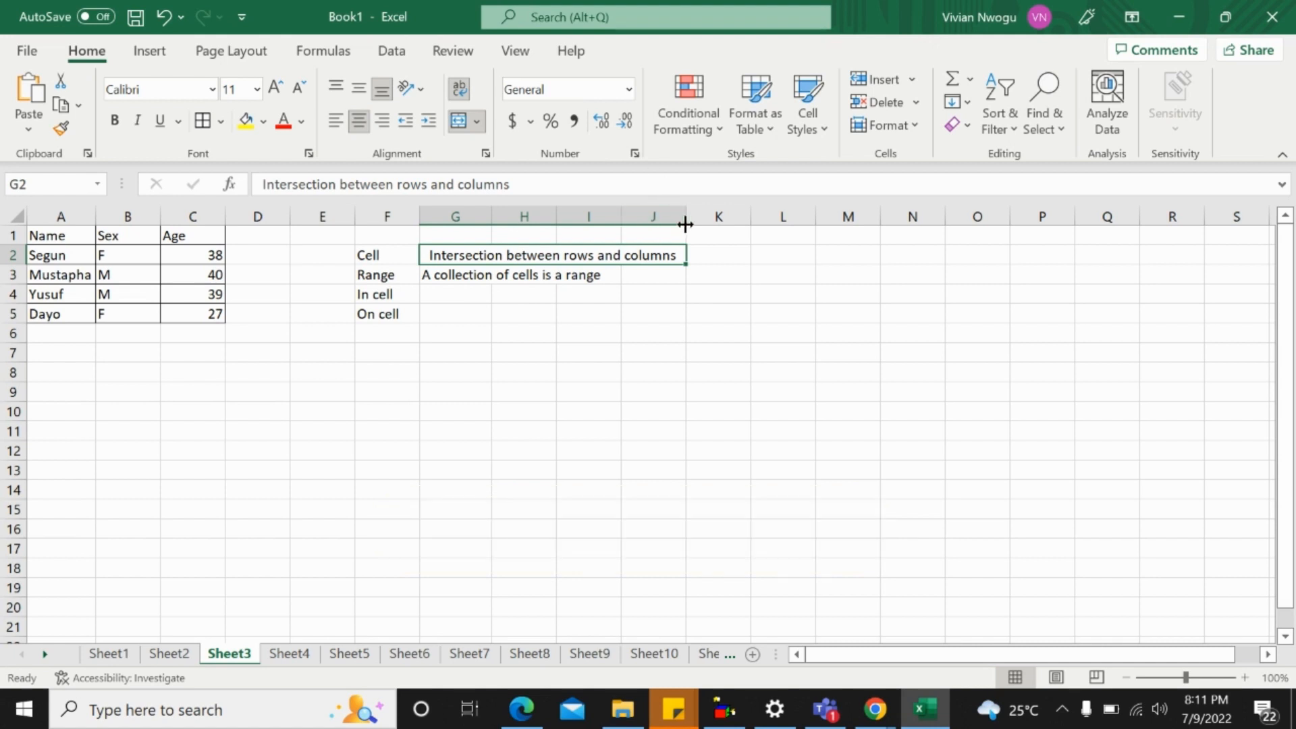
pyautogui.moveTo(685, 217); pyautogui.dragTo(515, 252)
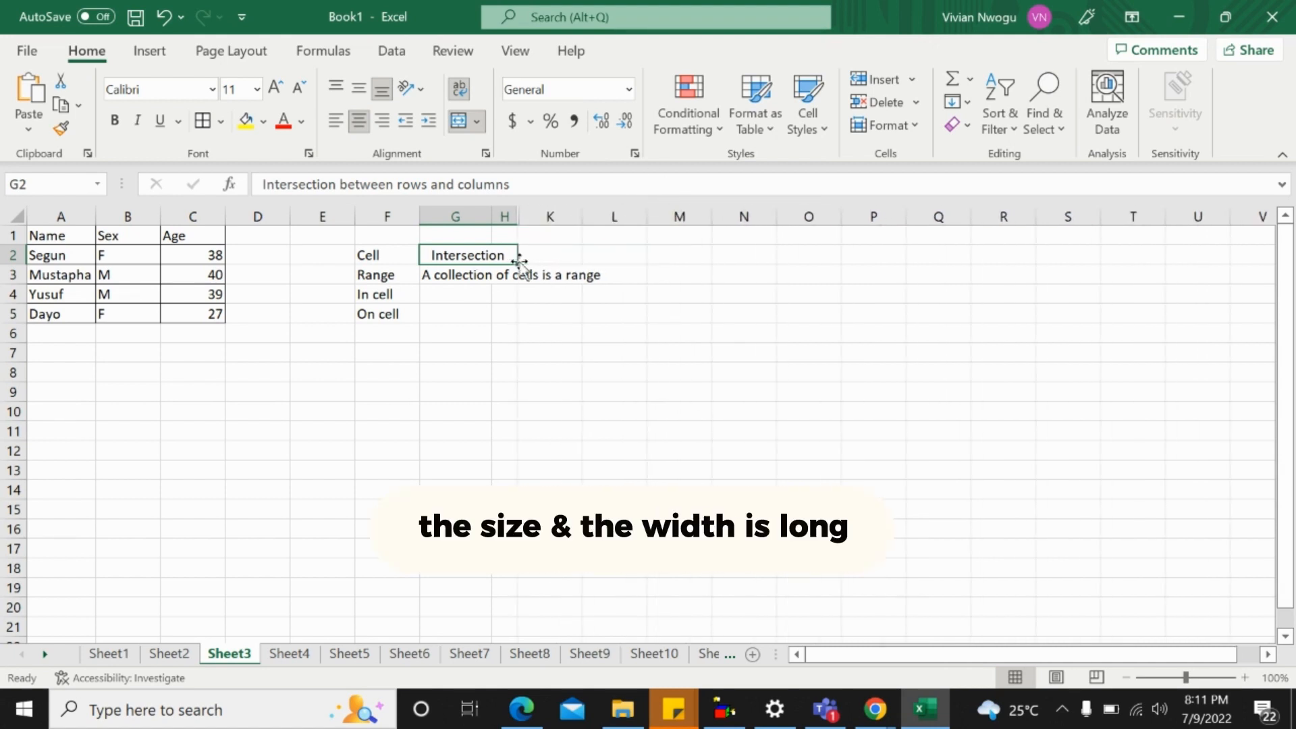
pyautogui.click(520, 218)
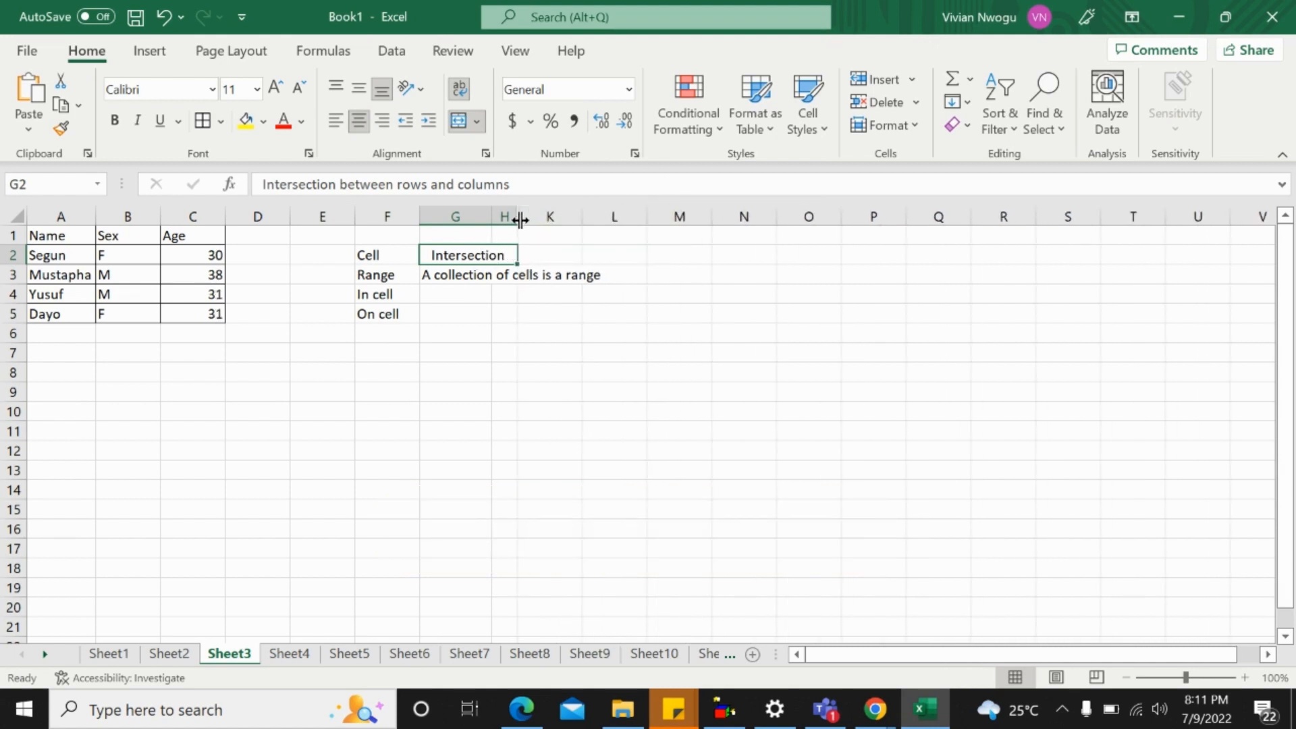
pyautogui.hotkey('ctrl', 'z')
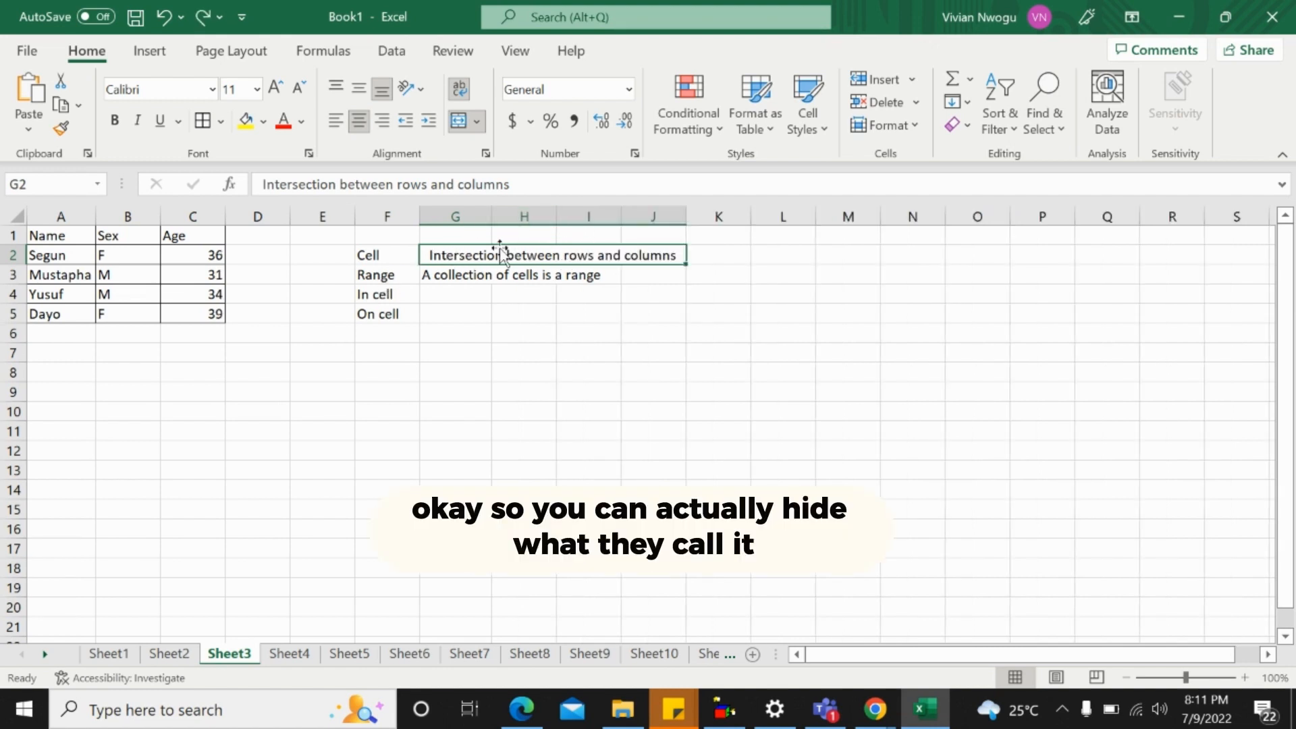
pyautogui.click(465, 125)
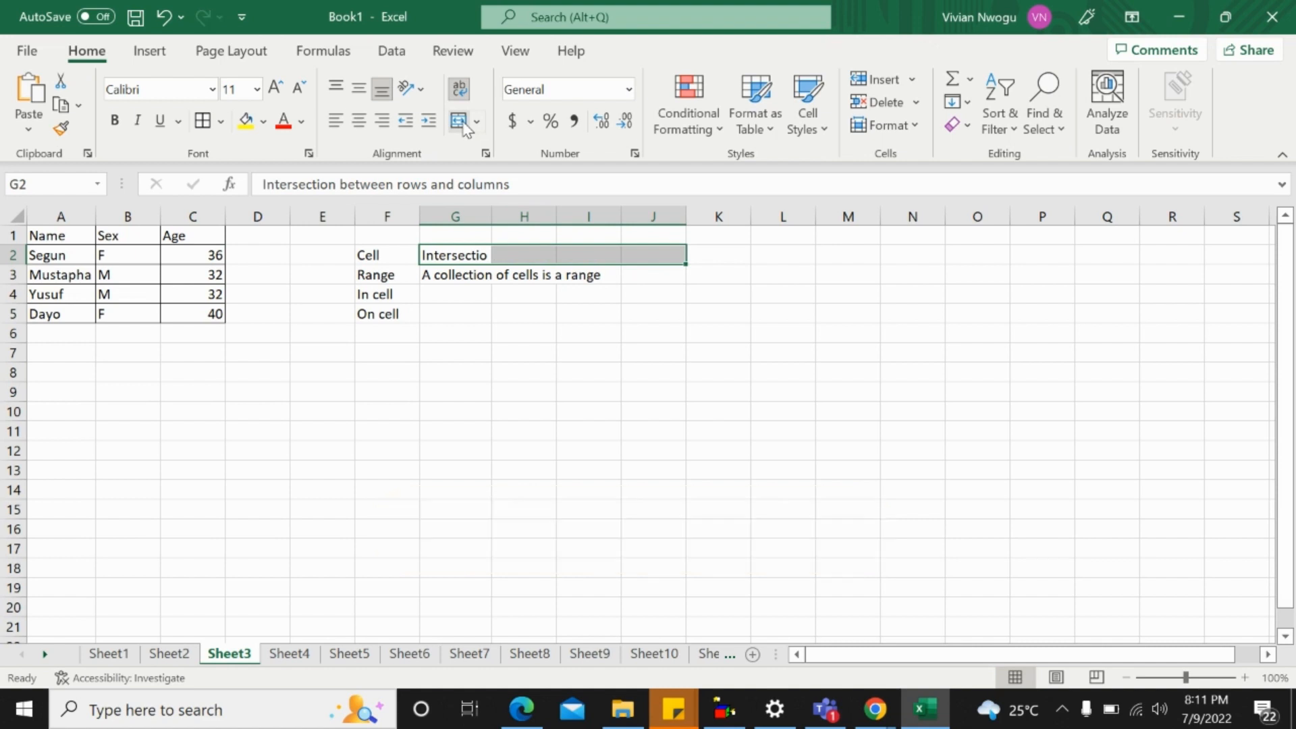
# Autofit the width of column G to its text and apply the Fraction number format to cell G2
pyautogui.click(478, 255)
pyautogui.click(473, 282)
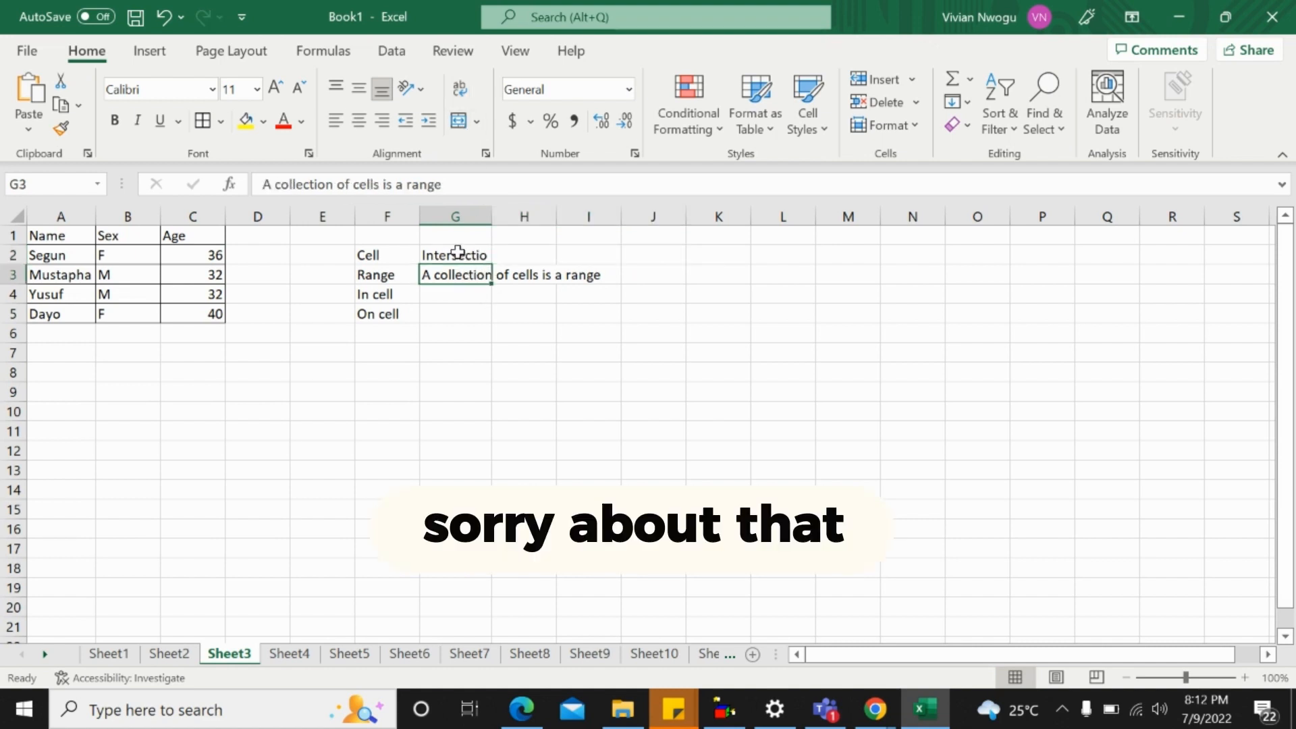
pyautogui.click(456, 254)
pyautogui.doubleClick(490, 216)
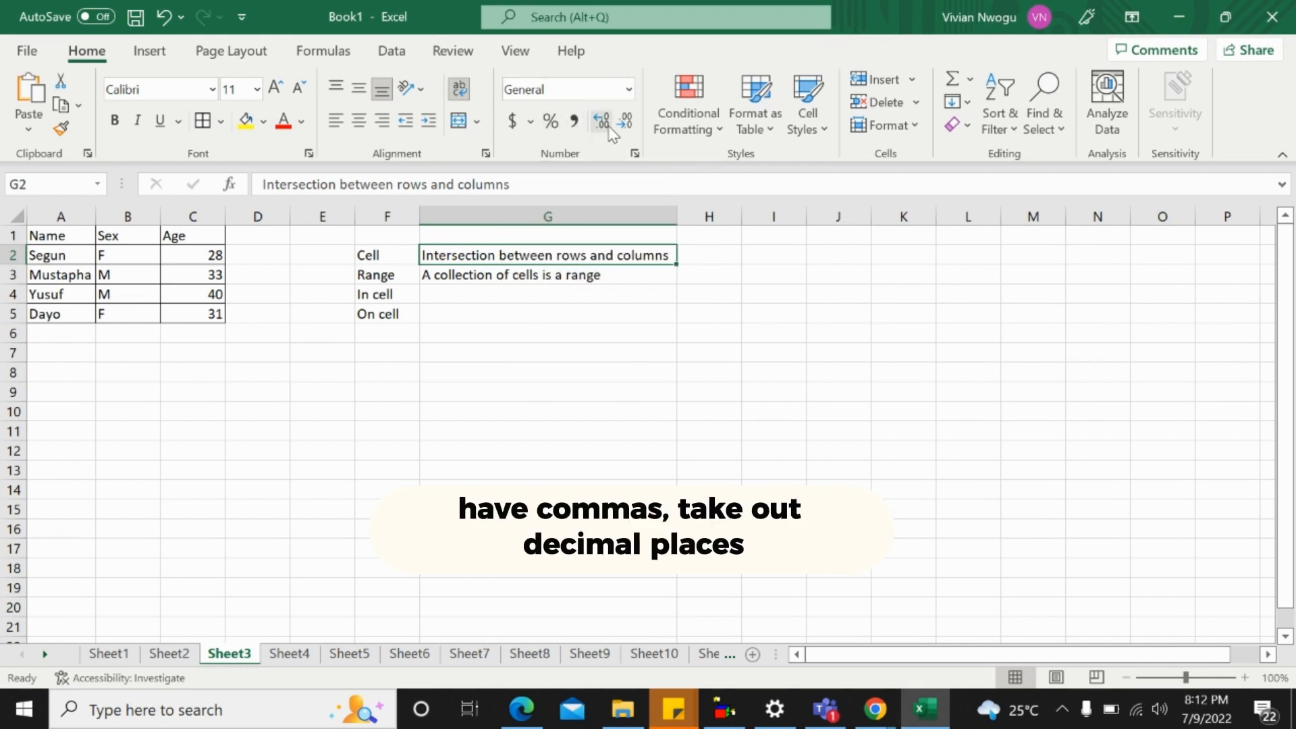
pyautogui.click(628, 90)
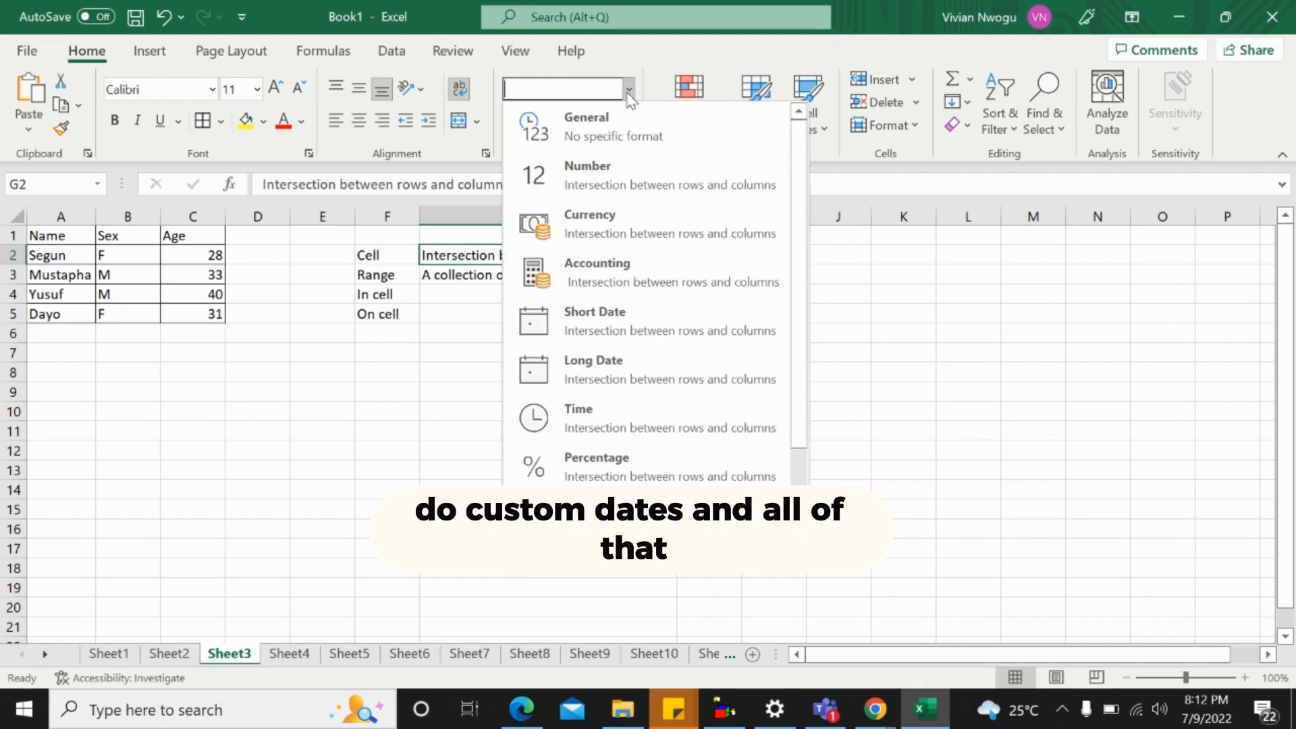
pyautogui.click(567, 506)
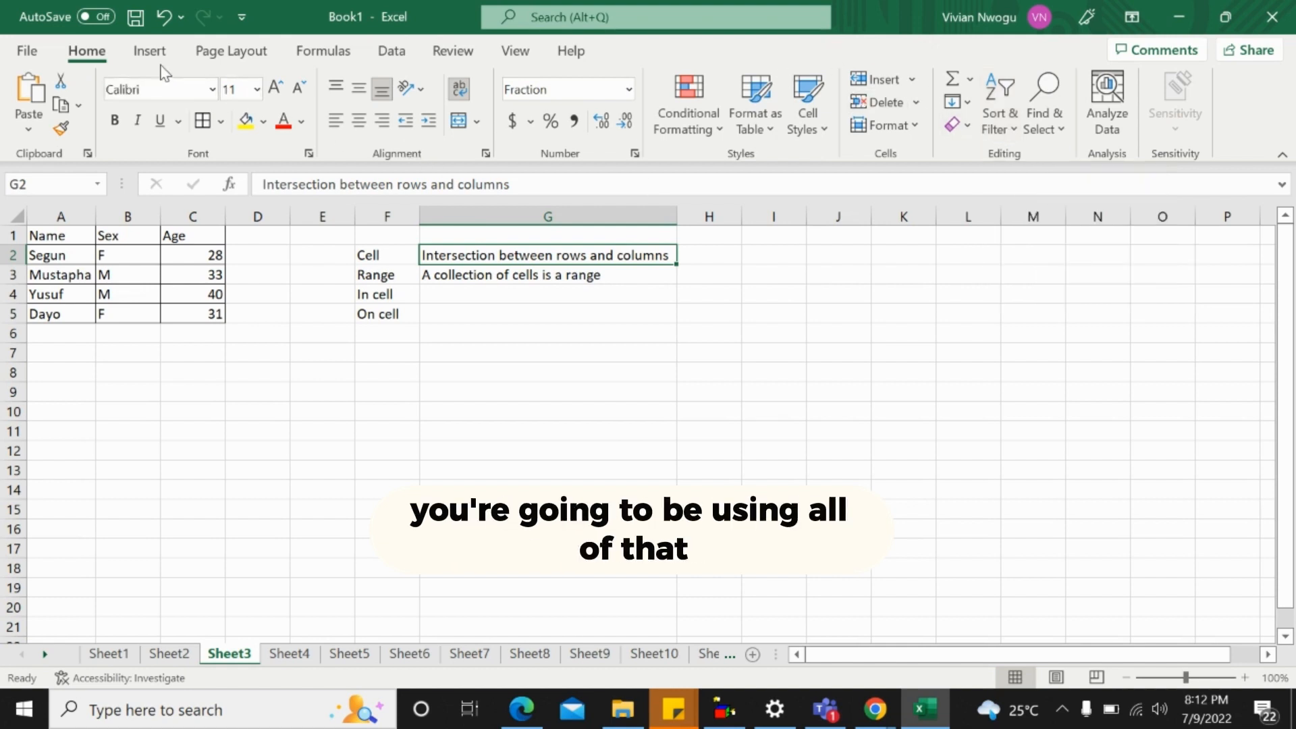
# Insert a 2-D clustered column chart from the table A1:C5 and move it up beside the table, with its corner near E1
pyautogui.click(149, 52)
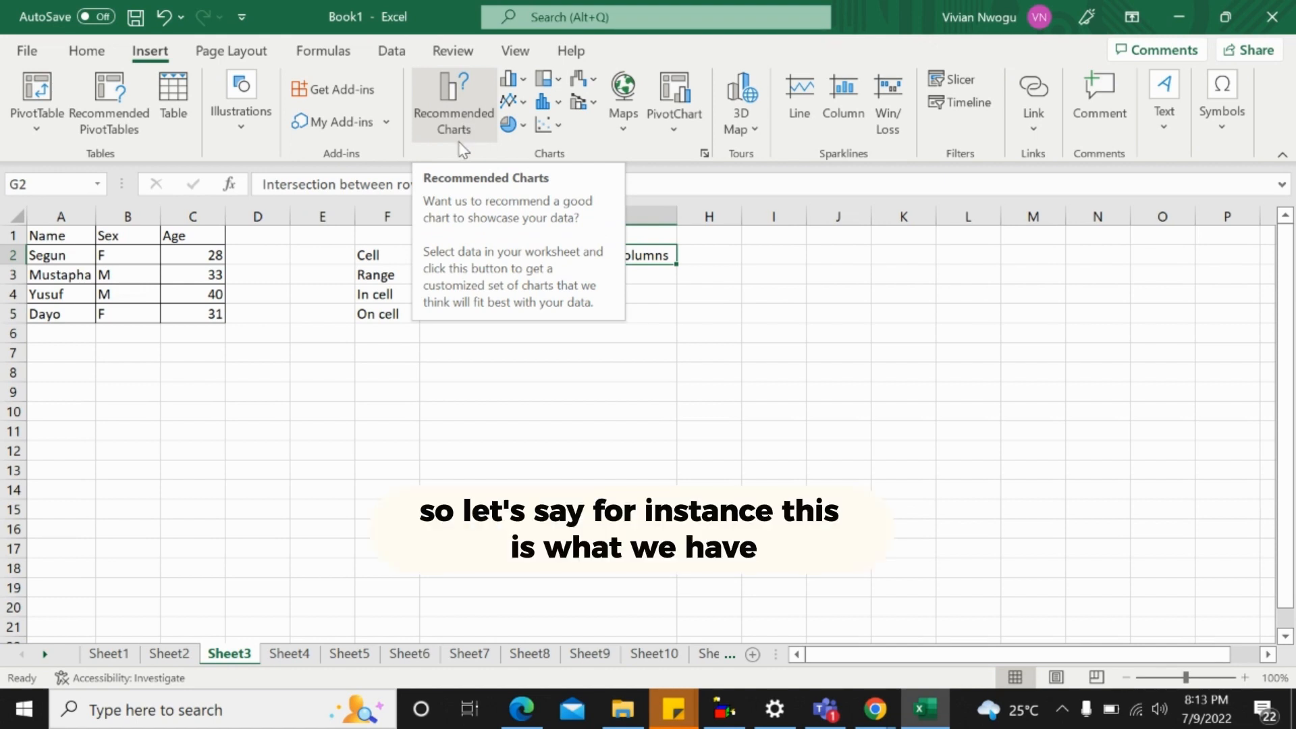
pyautogui.moveTo(50, 236); pyautogui.dragTo(209, 312)
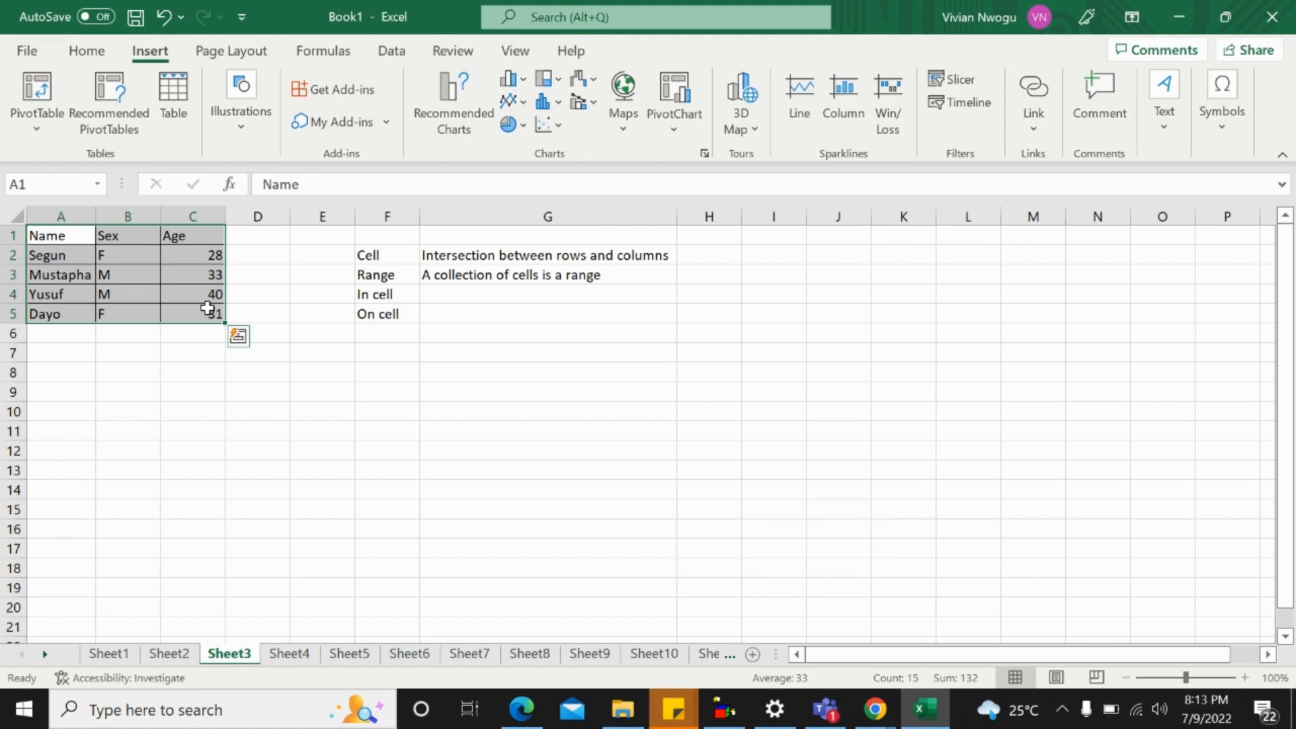
pyautogui.click(504, 81)
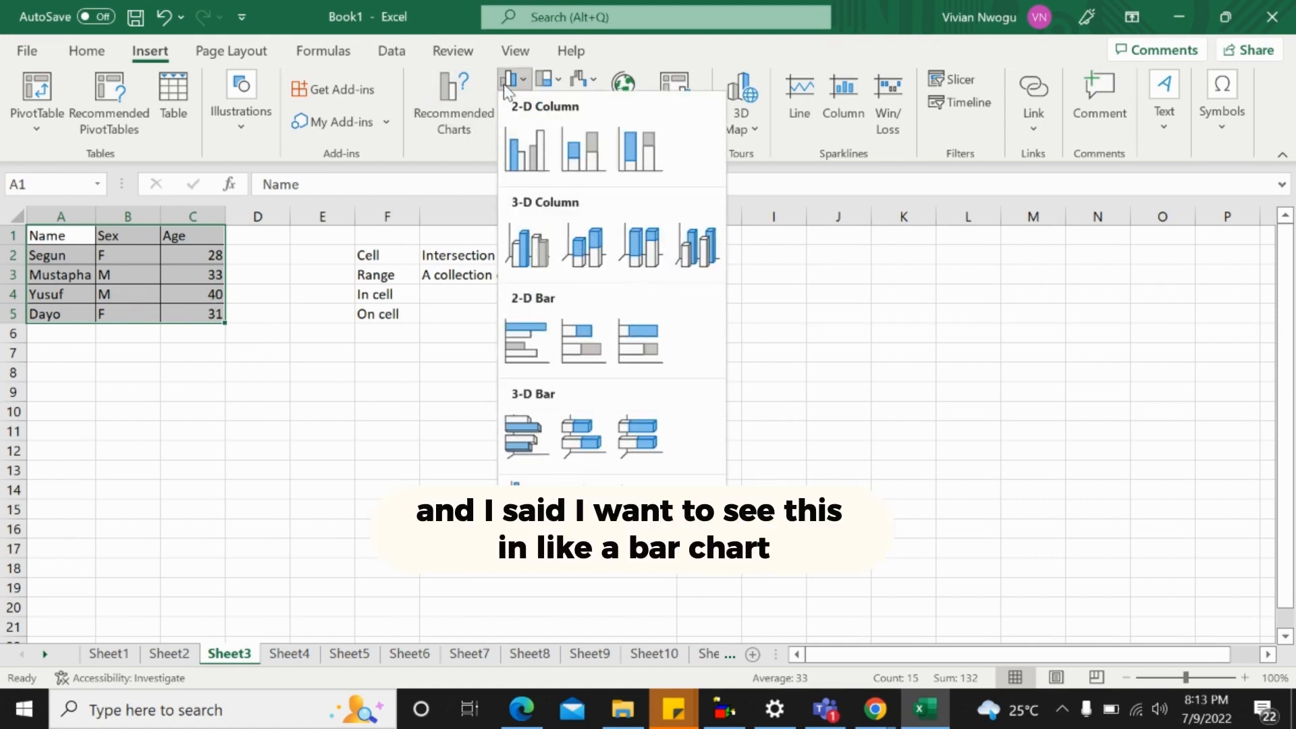
pyautogui.click(513, 144)
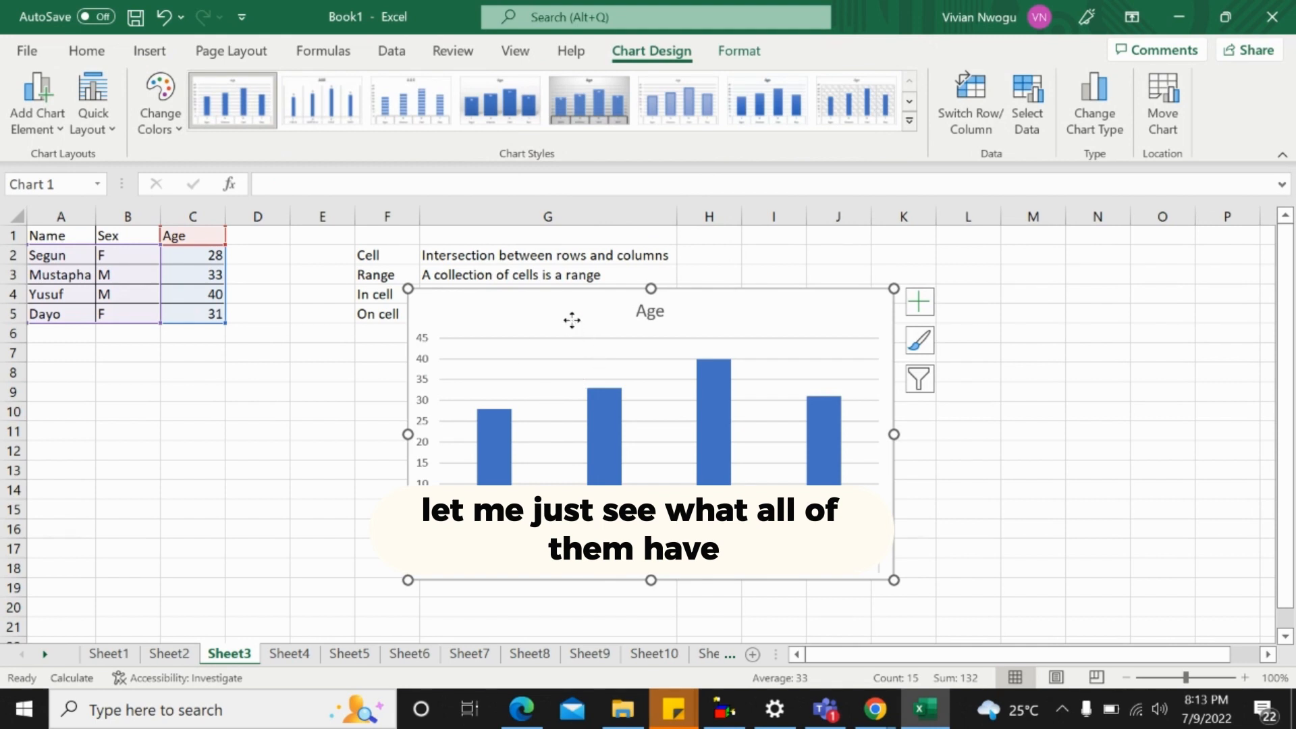
pyautogui.moveTo(573, 318); pyautogui.dragTo(500, 269)
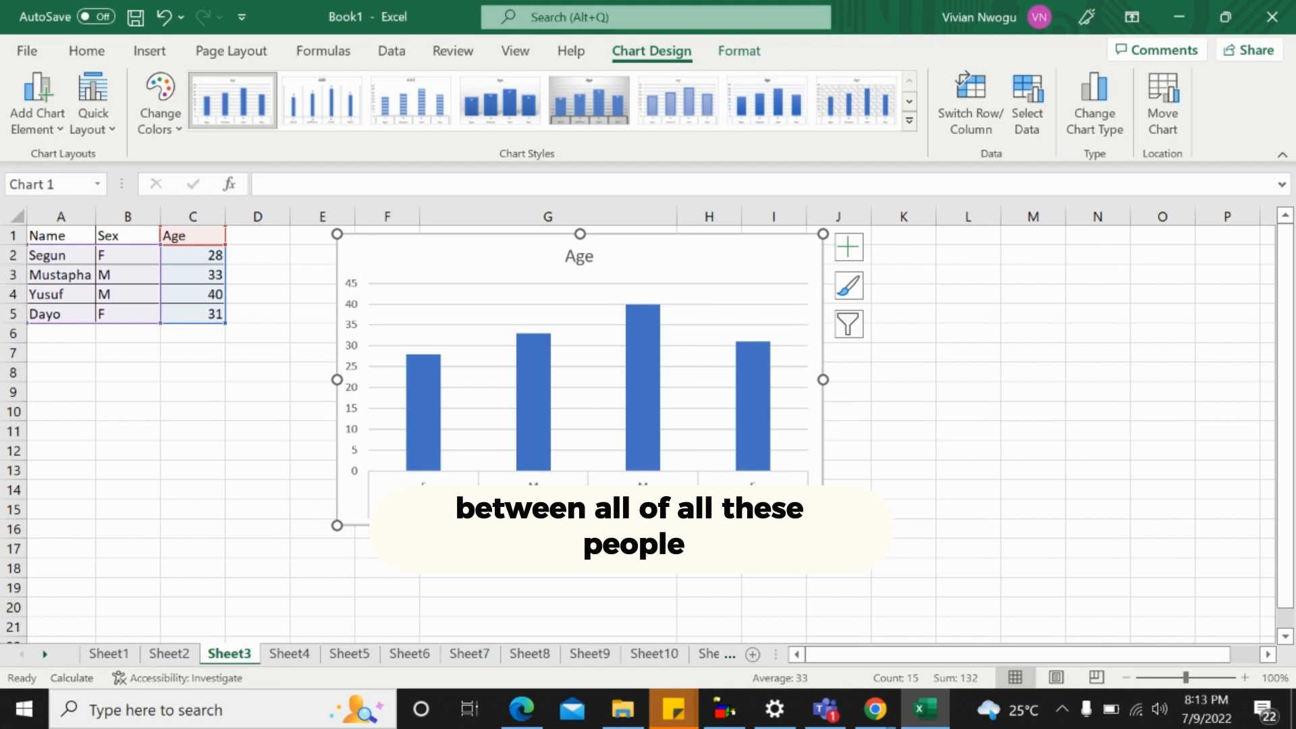
pyautogui.moveTo(633, 307)
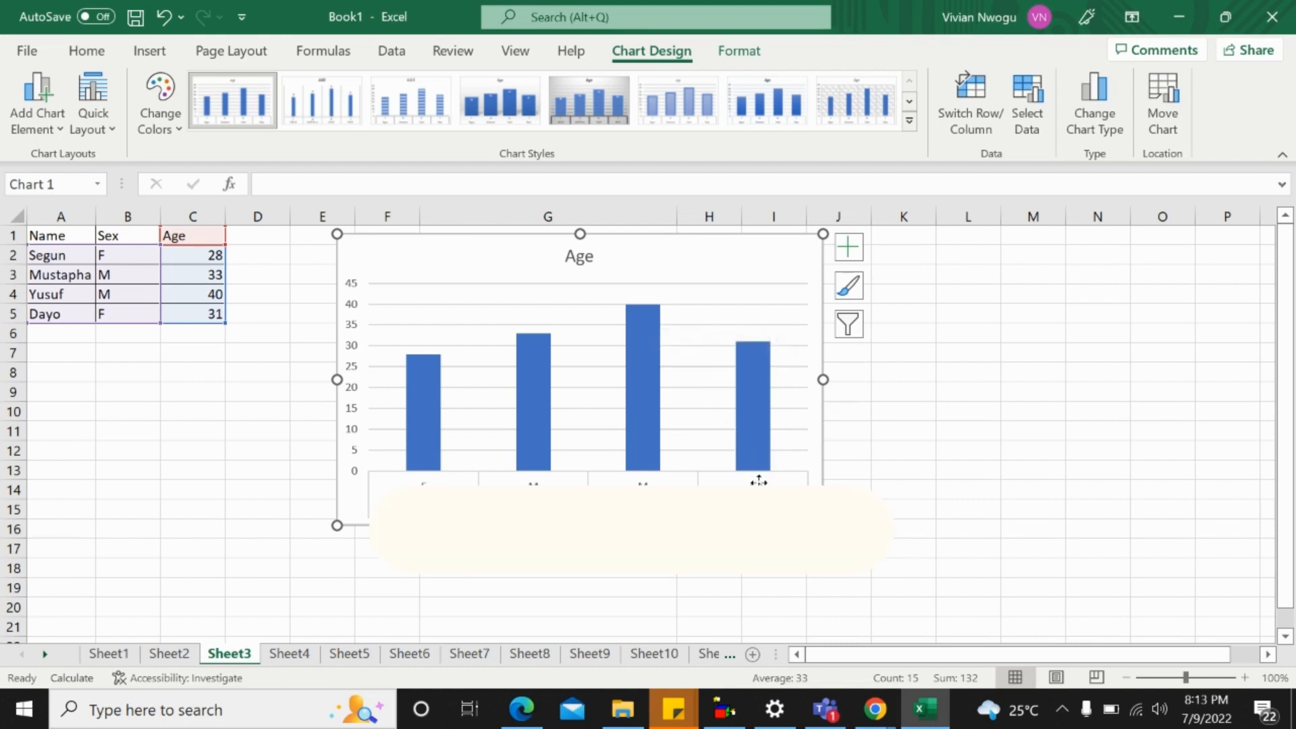
# Fill the RANDBETWEEN formula from C2 down to C5 twice to regenerate the ages shown in the chart
pyautogui.click(211, 292)
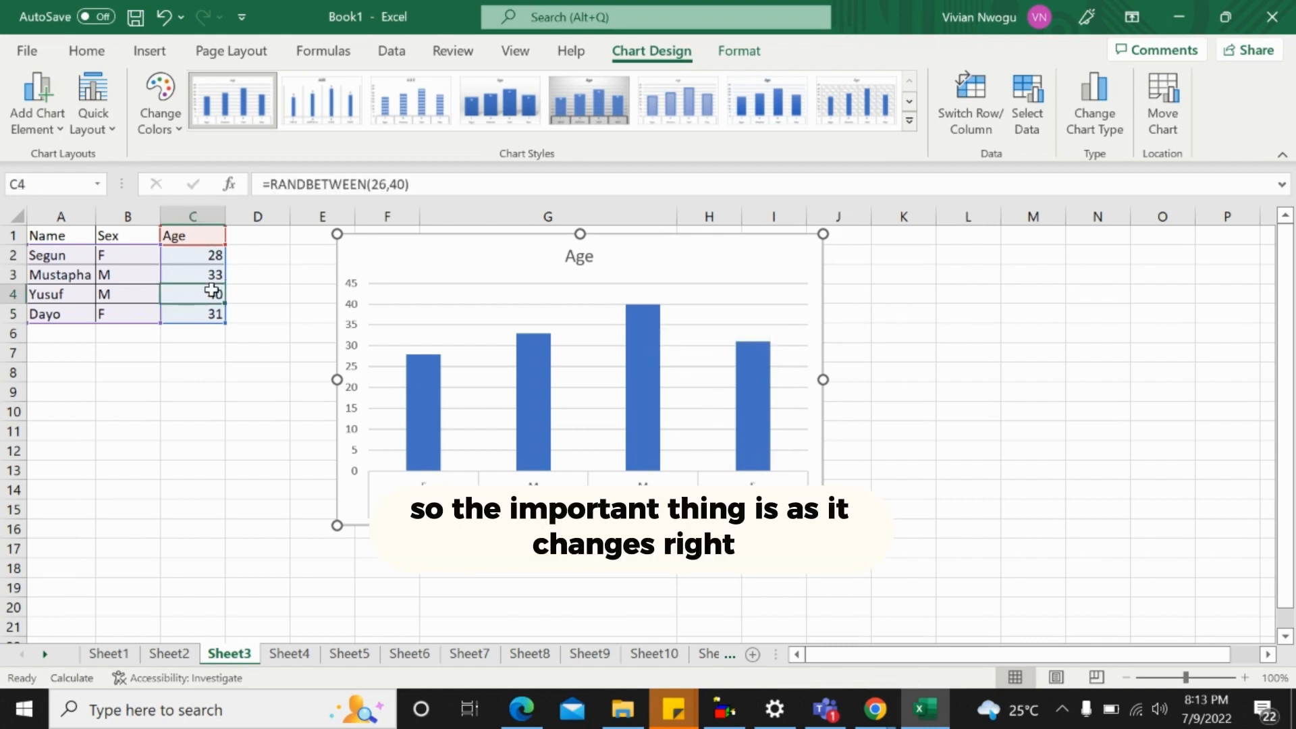
pyautogui.doubleClick(202, 267)
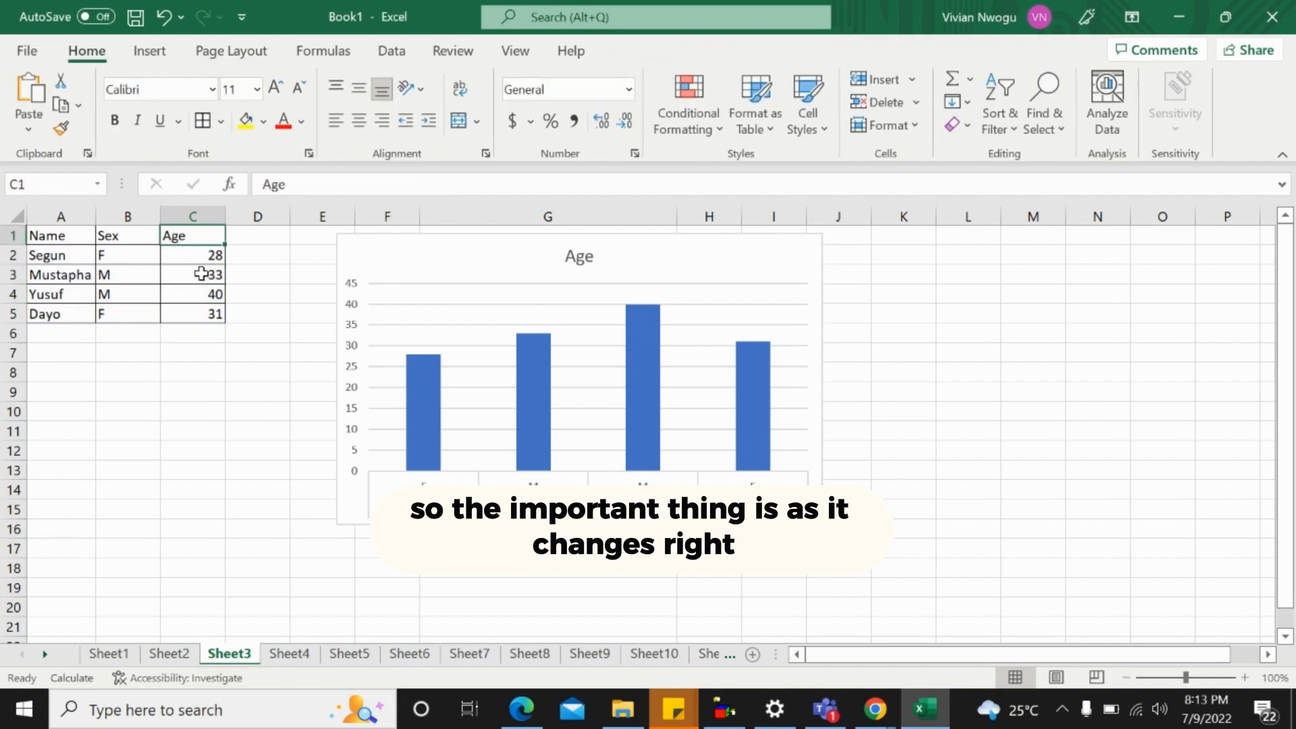
pyautogui.click(201, 275)
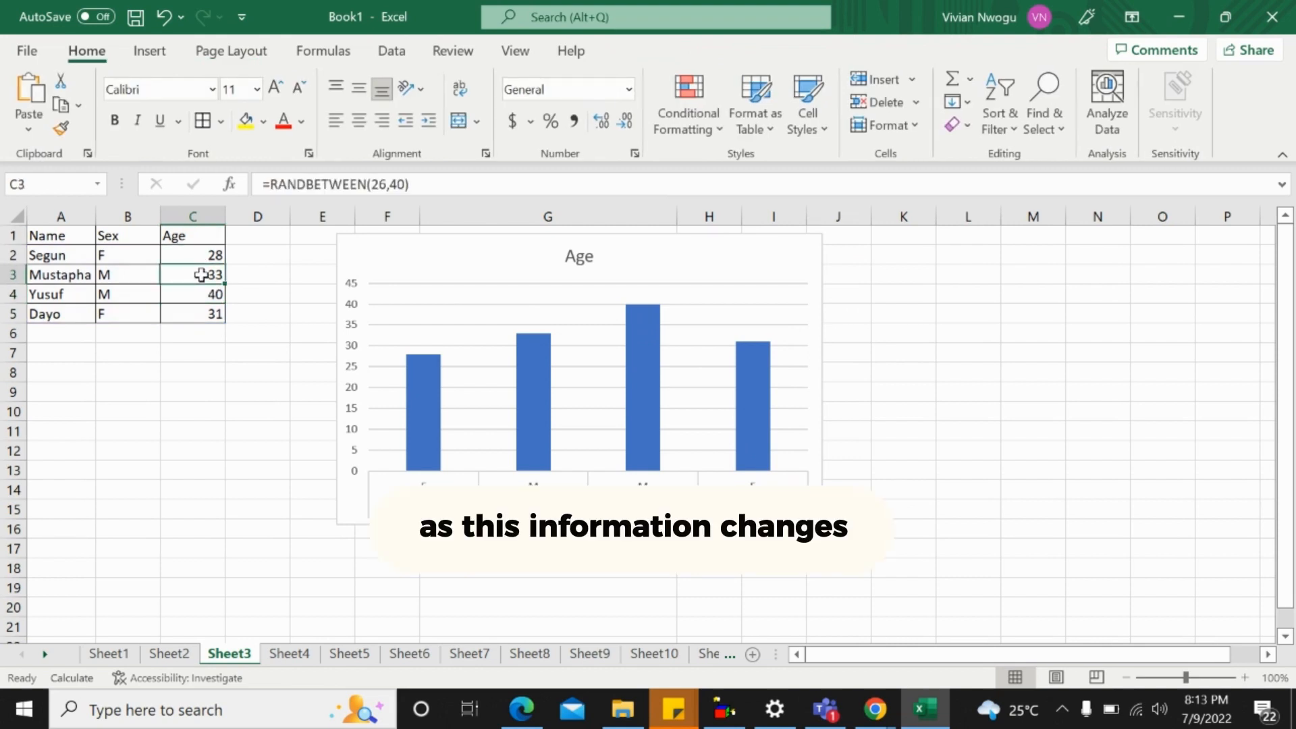
pyautogui.click(202, 254)
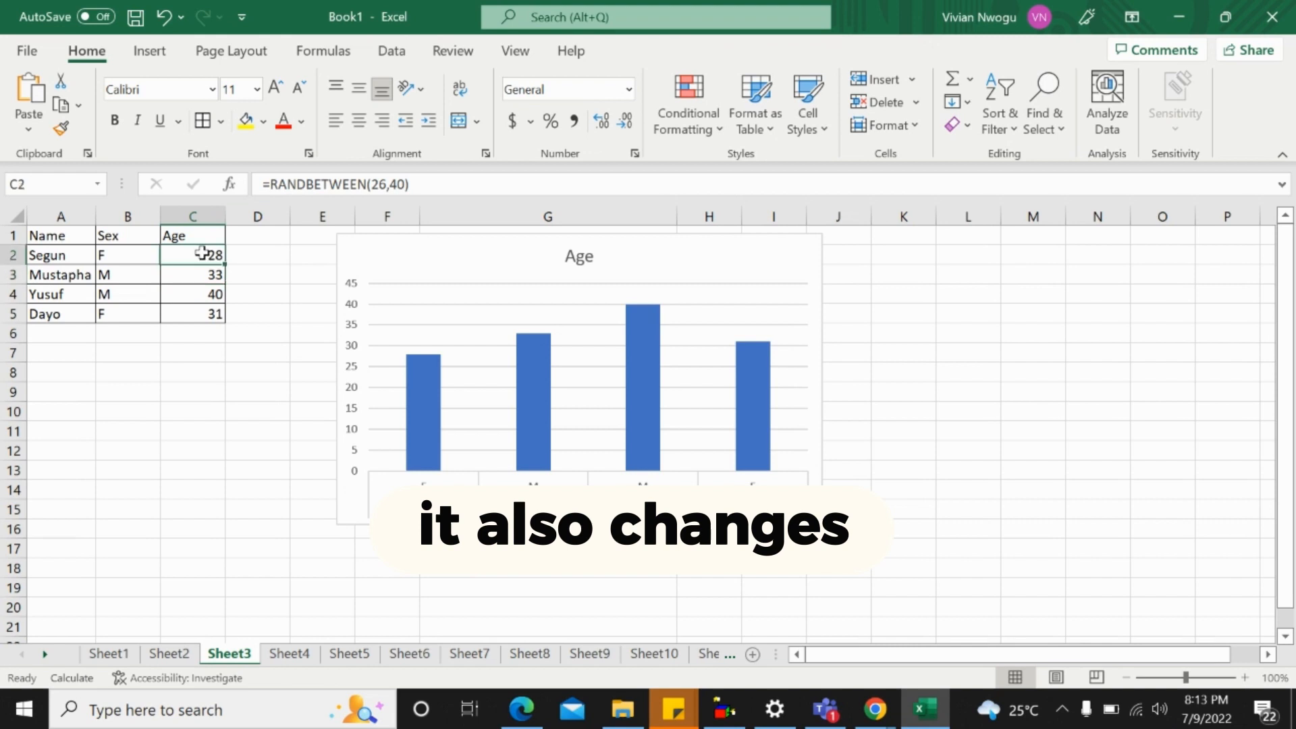
pyautogui.moveTo(227, 268); pyautogui.dragTo(230, 319)
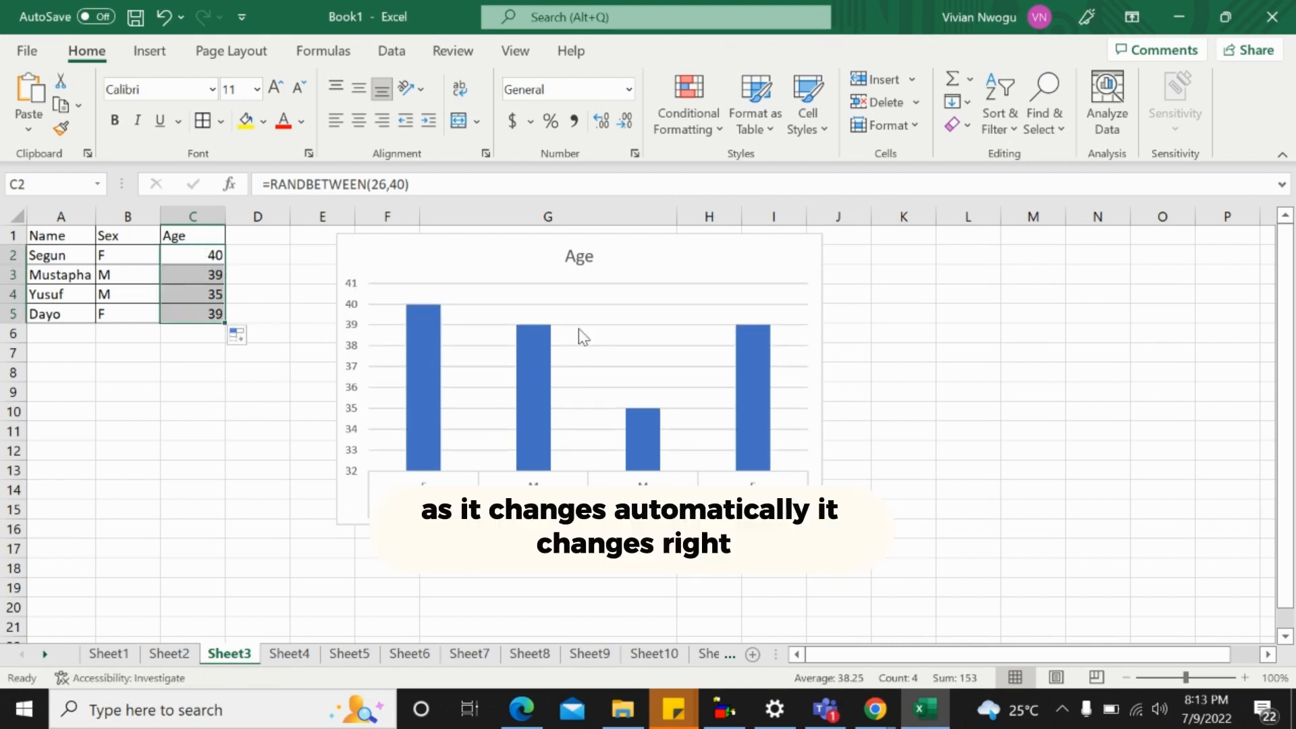
pyautogui.click(191, 254)
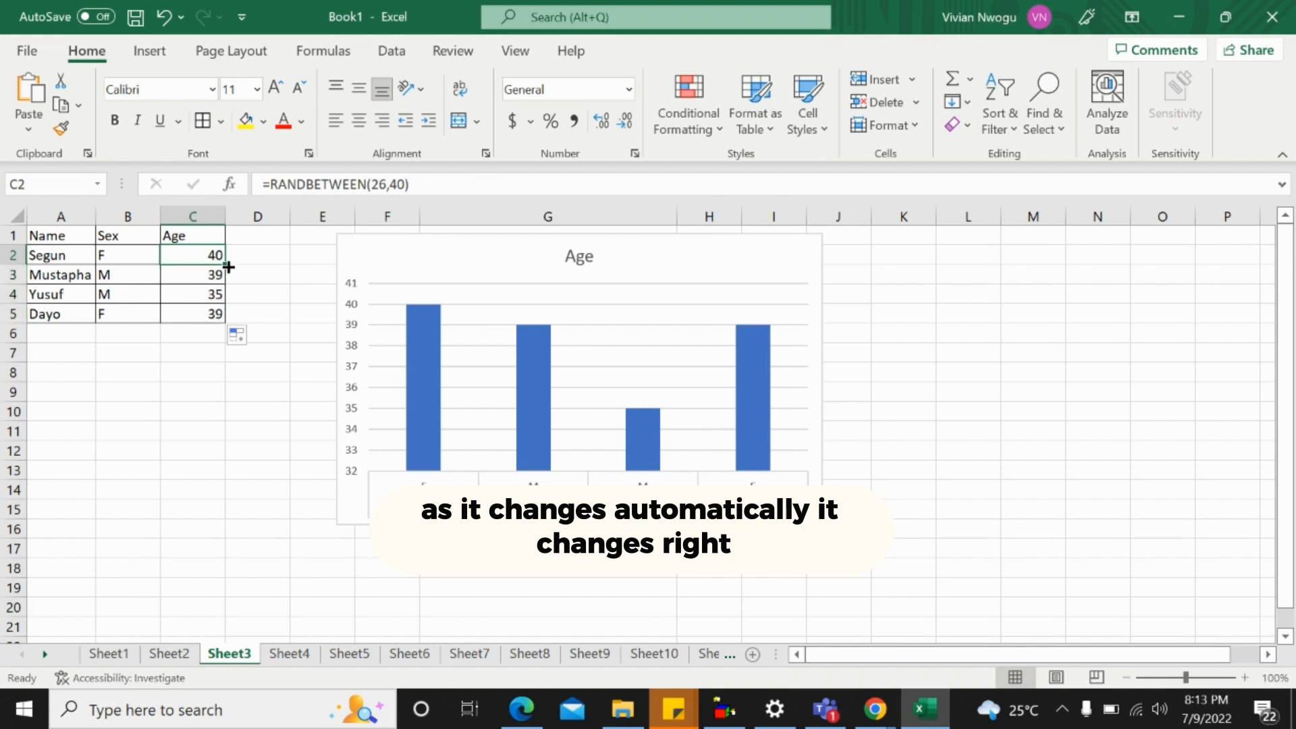
pyautogui.moveTo(228, 267); pyautogui.dragTo(230, 316)
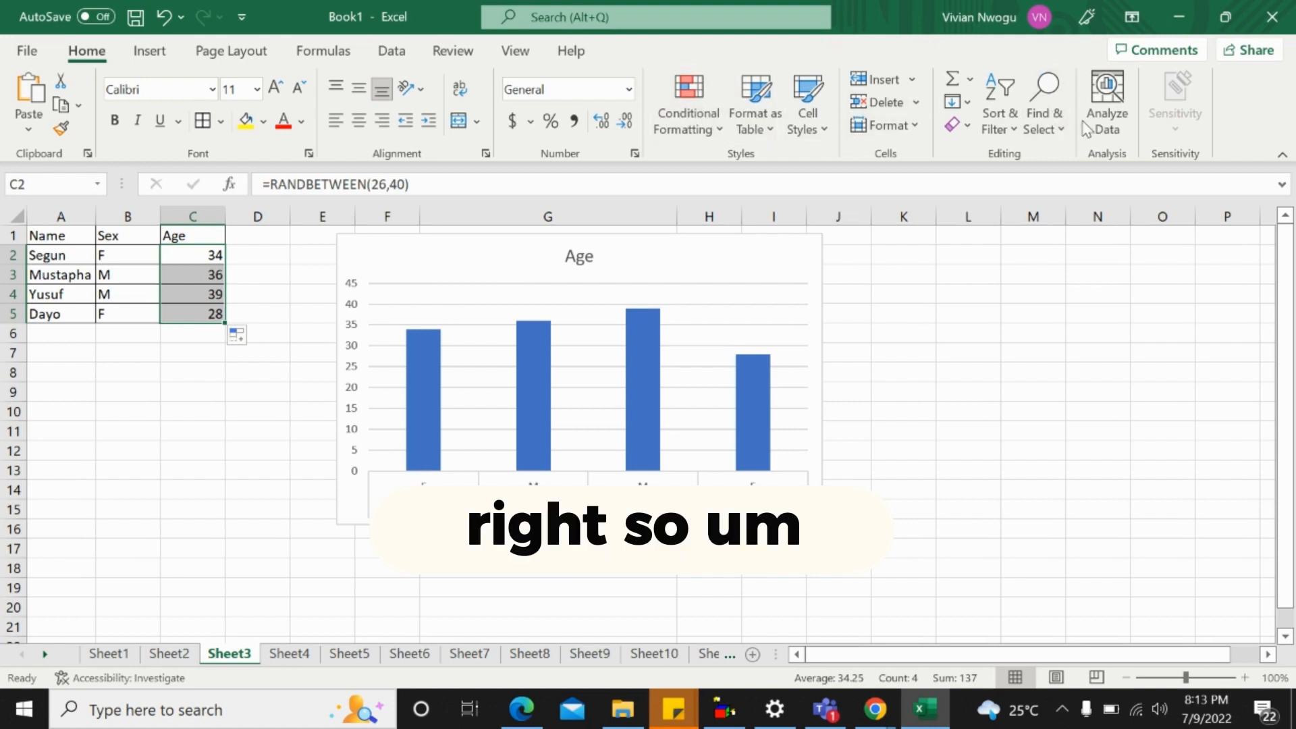
# Look through the insert, page layout, formula, data, review, view and help commands, selecting the table A1:C5 along the way
pyautogui.click(151, 58)
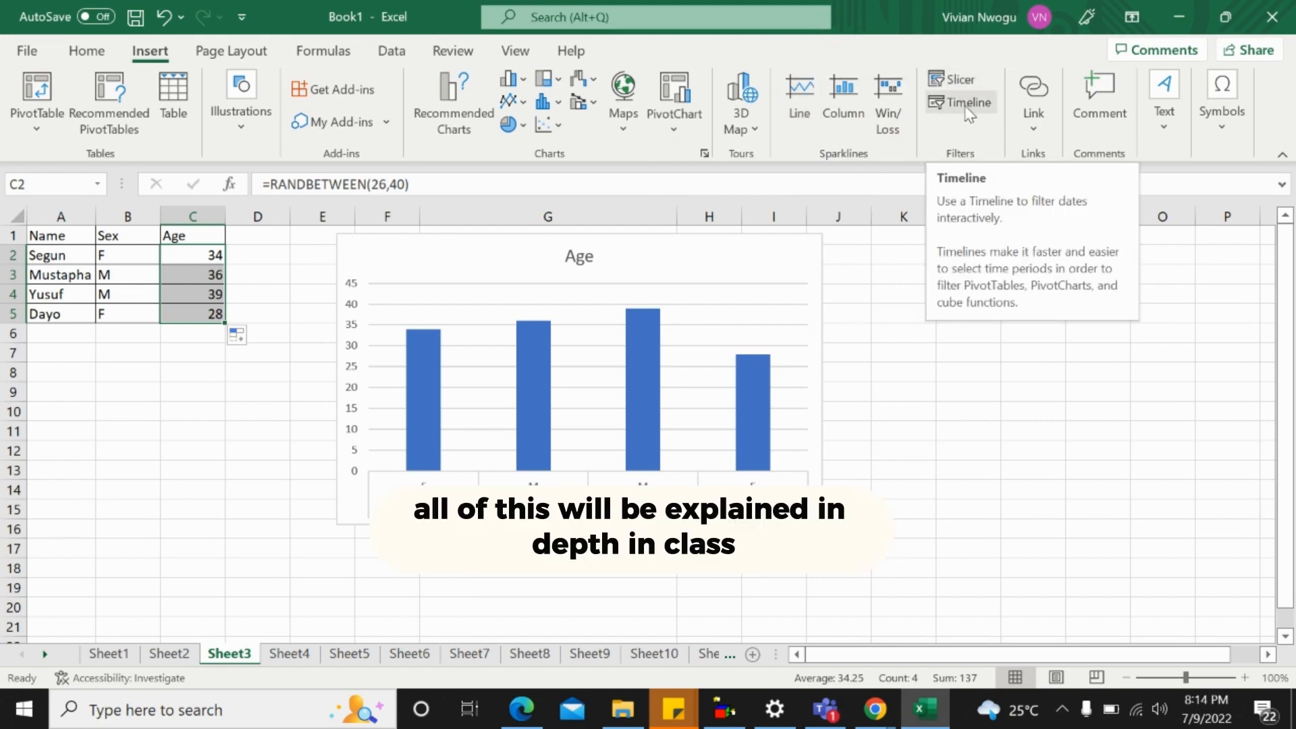
pyautogui.click(219, 59)
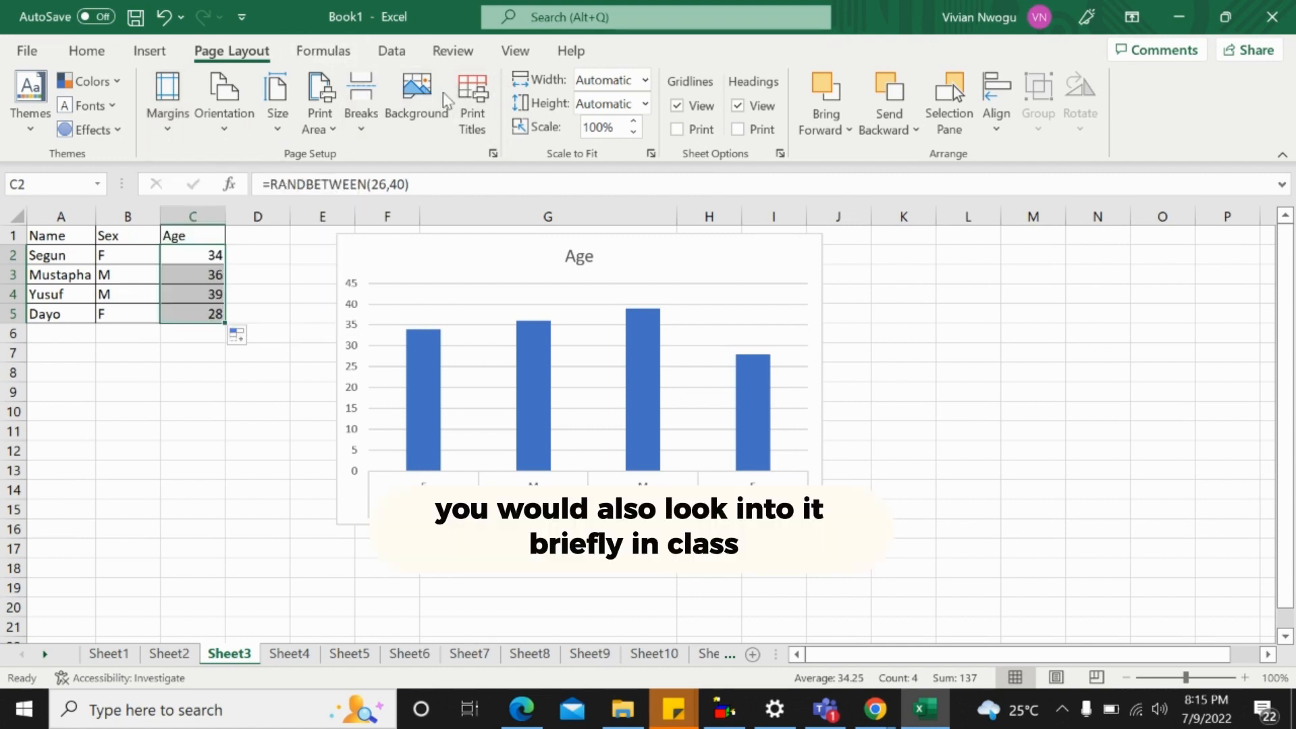
pyautogui.click(329, 52)
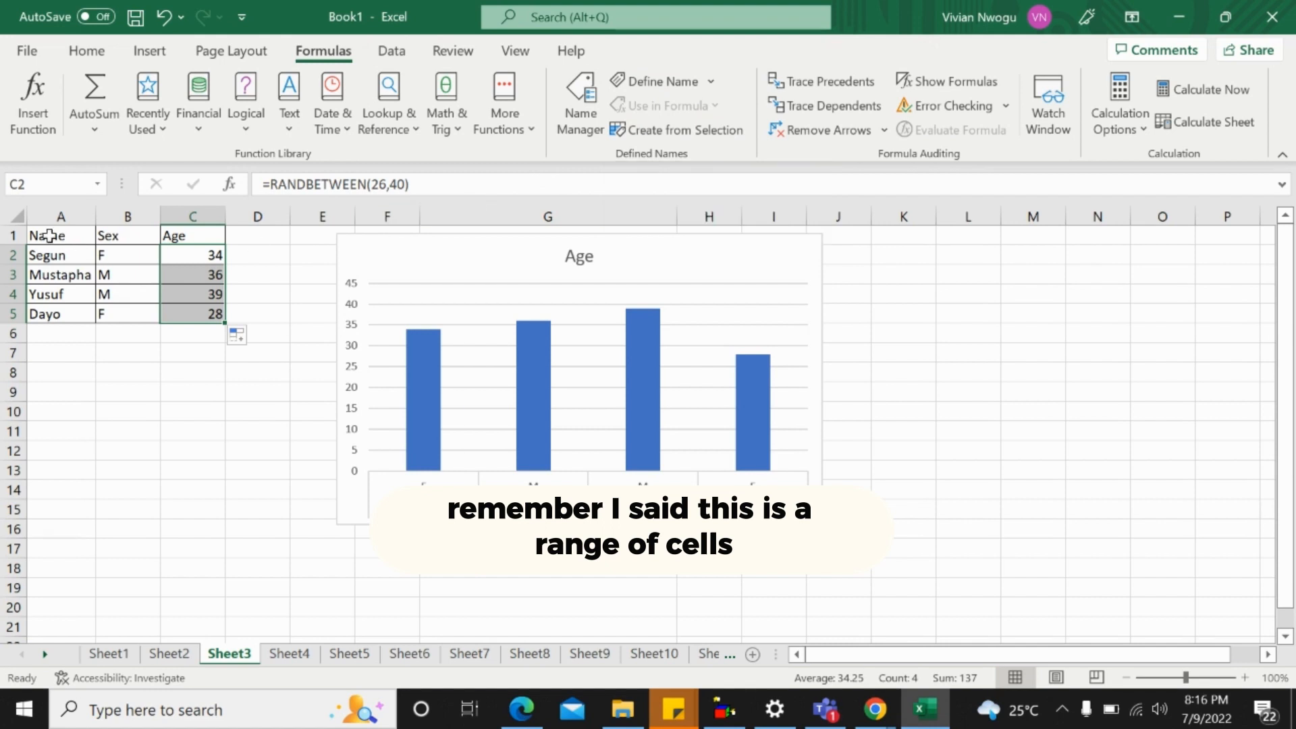
pyautogui.moveTo(49, 236); pyautogui.dragTo(216, 328)
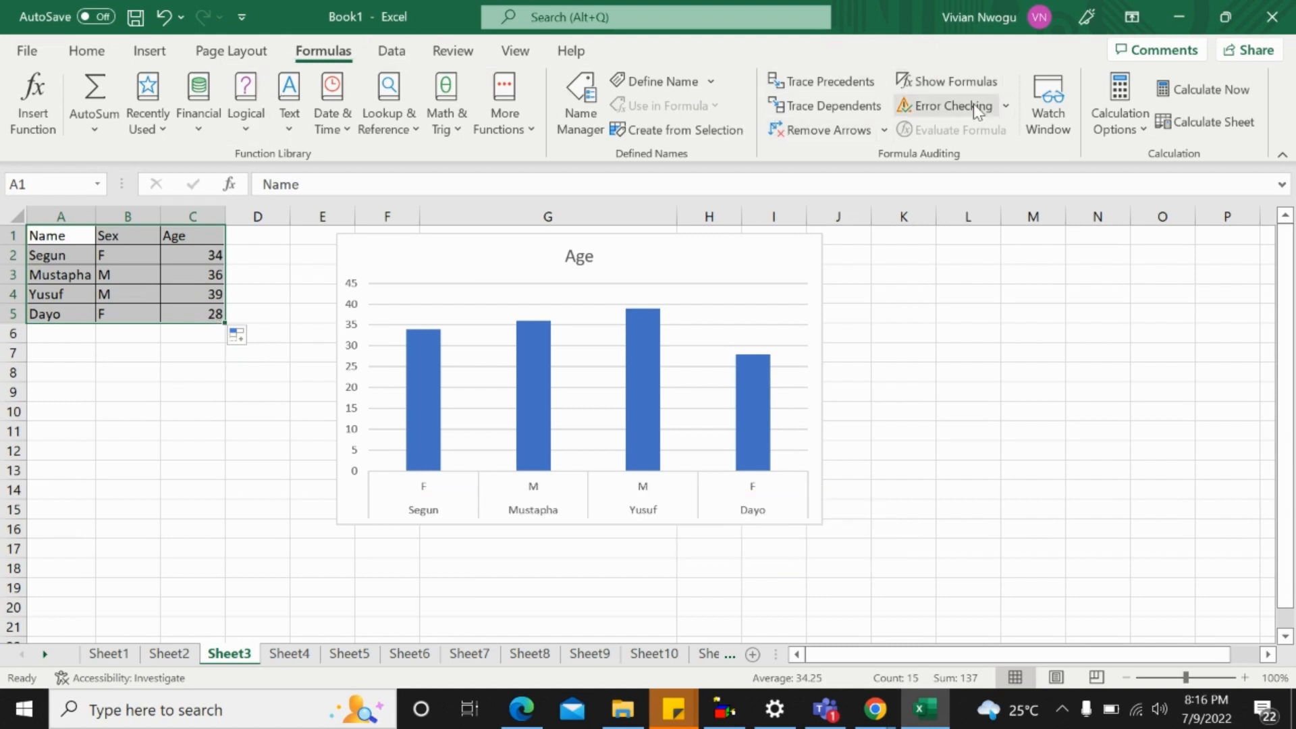
pyautogui.click(390, 51)
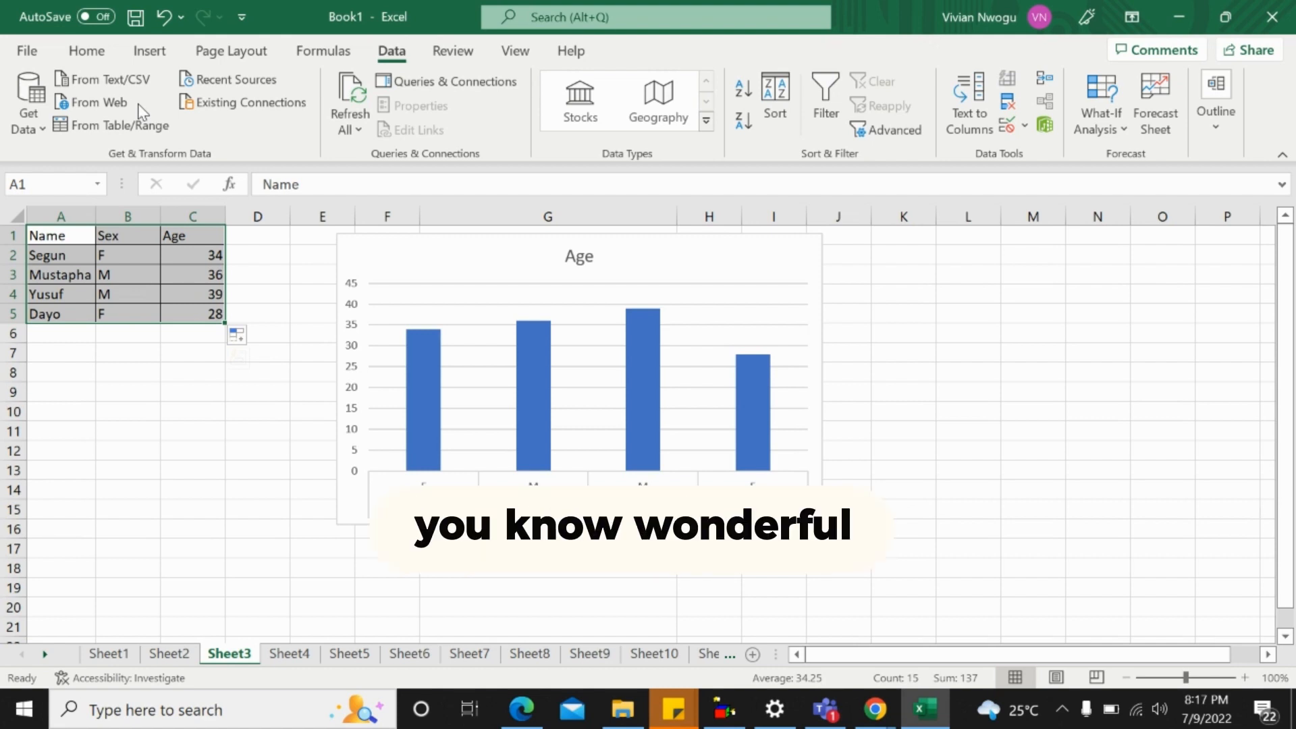
pyautogui.click(433, 52)
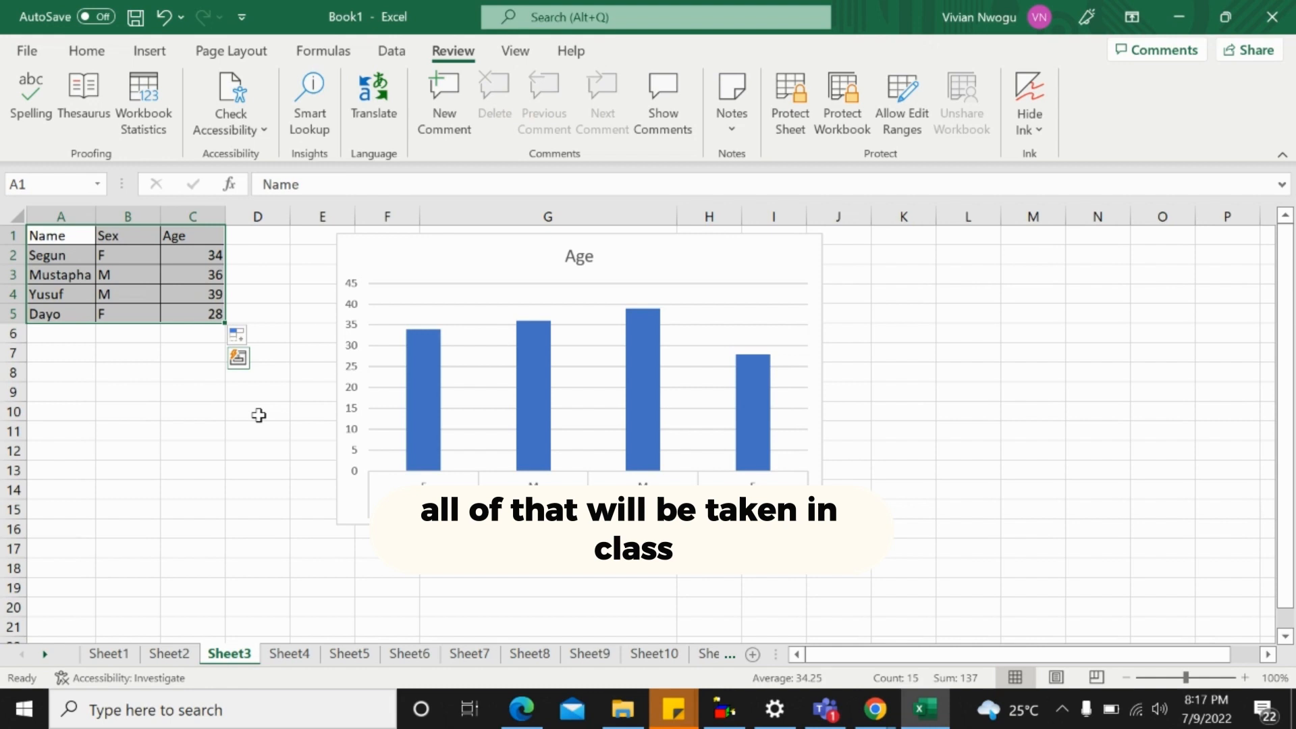
pyautogui.click(513, 53)
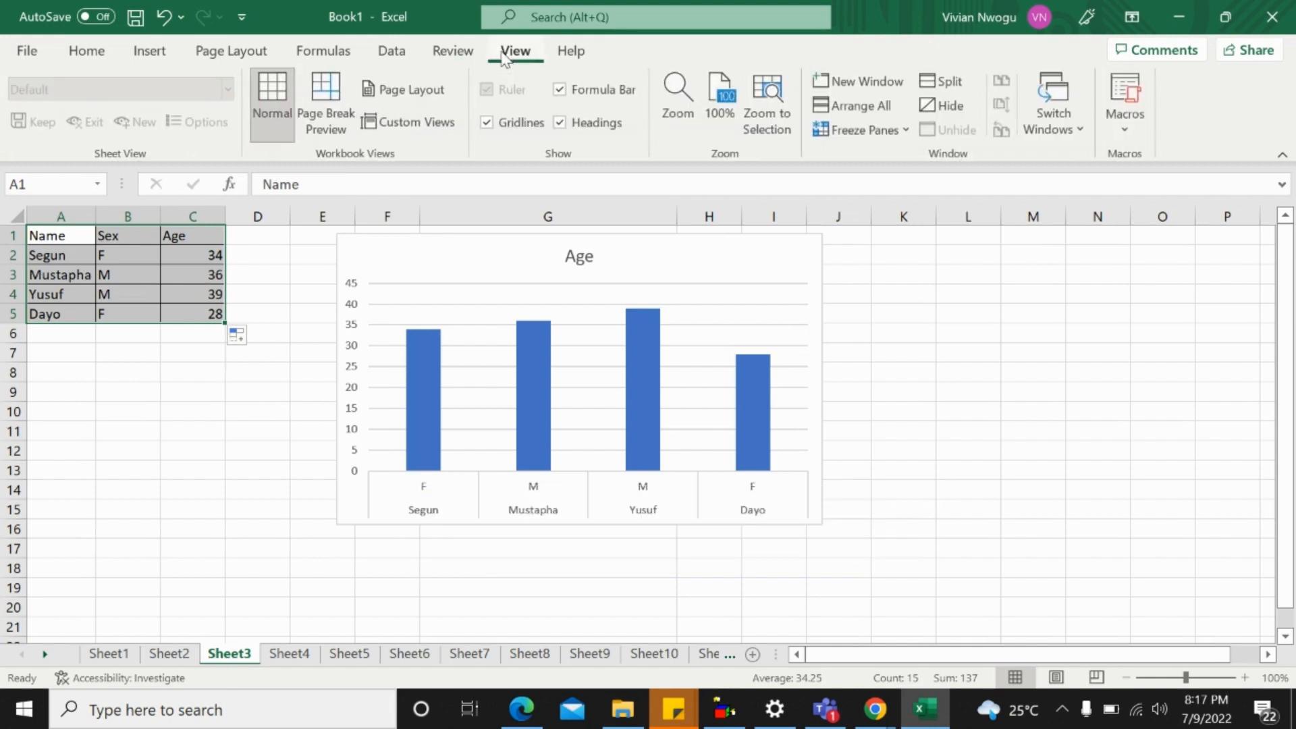
pyautogui.click(574, 52)
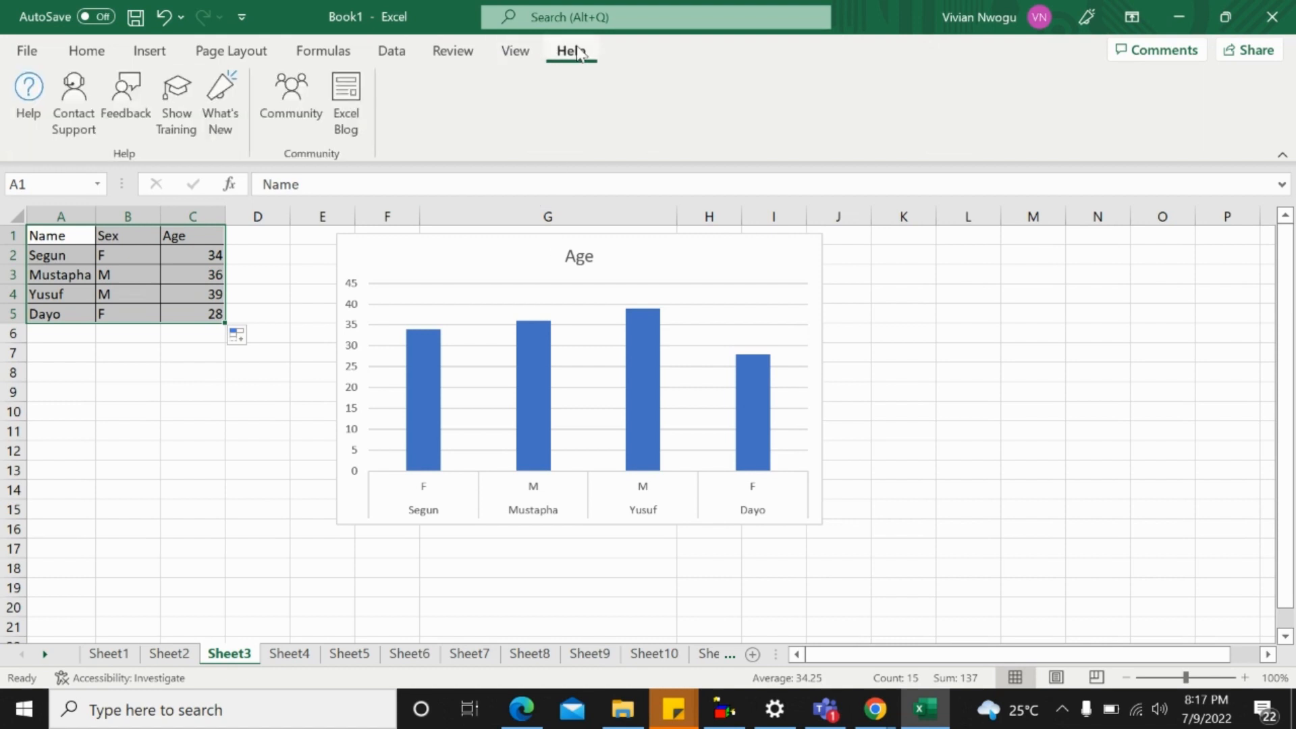